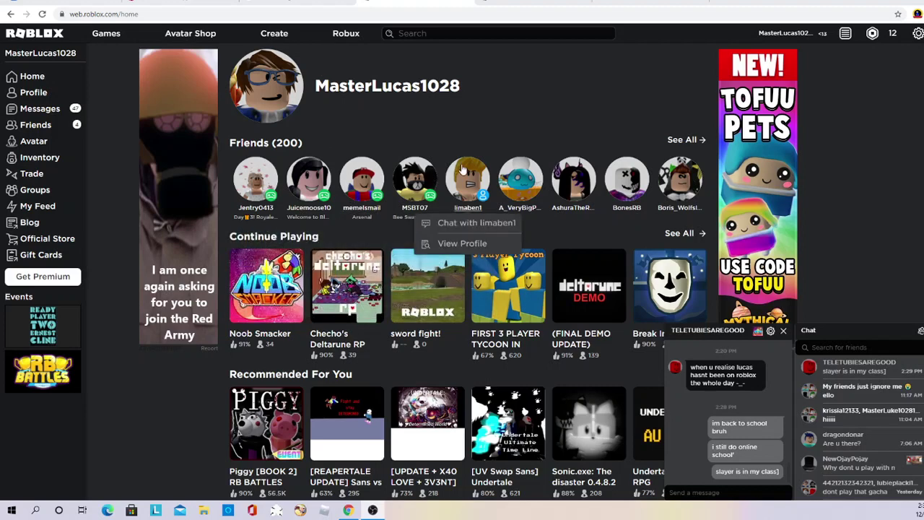
Open the Deltarune Roleplay game page, and look up YouTube from a new browser tab using the suggested "youtube" search.
click(578, 285)
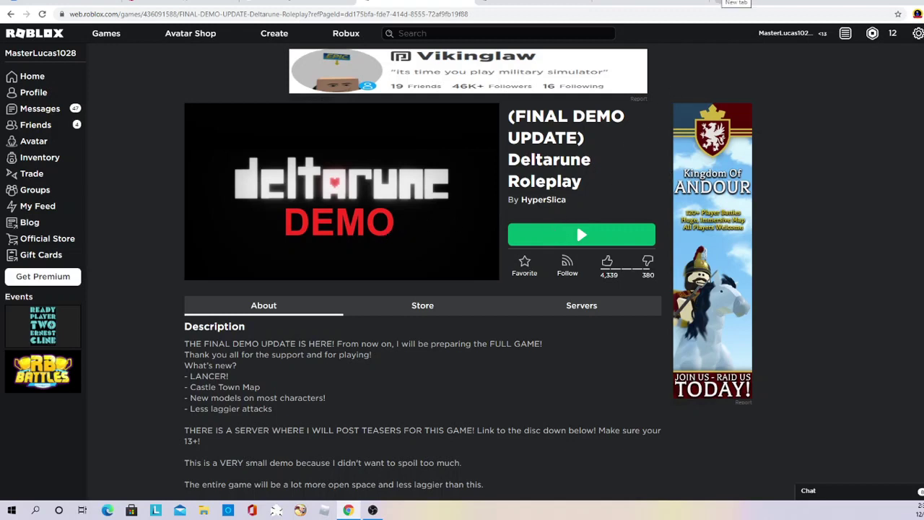
click(718, 4)
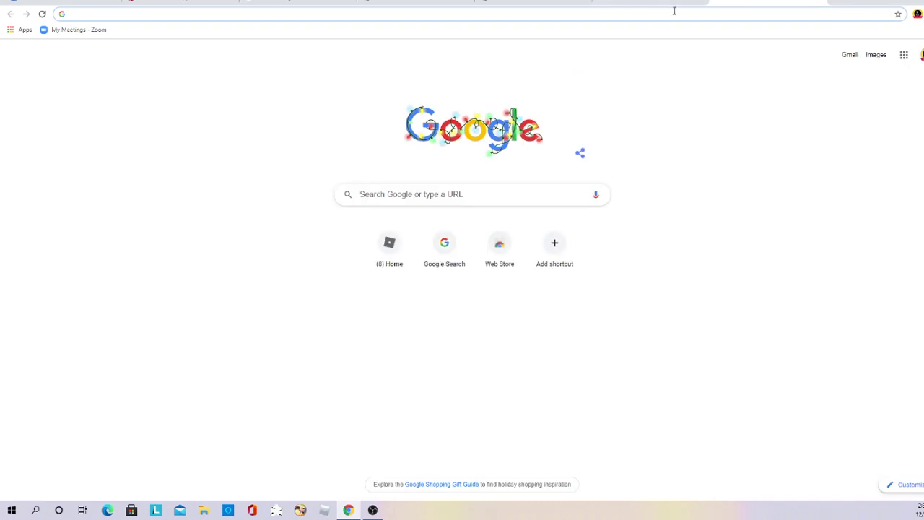
click(406, 195)
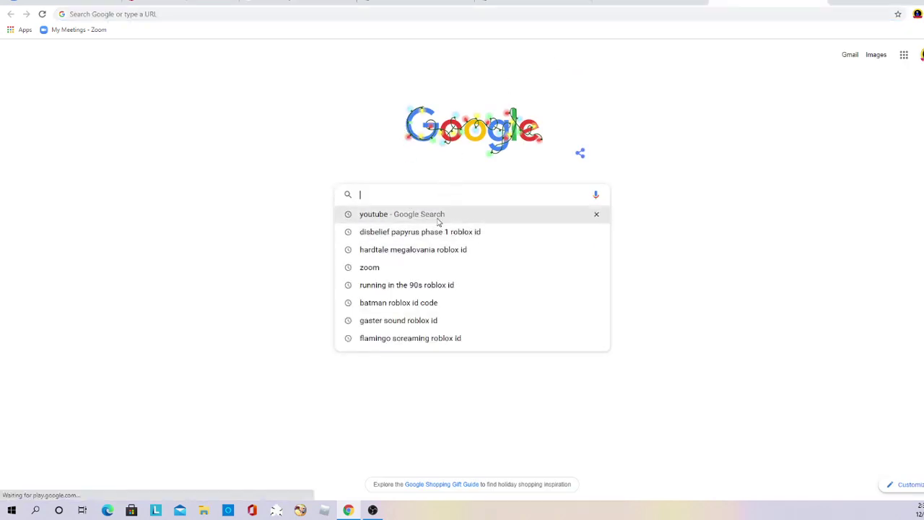
click(402, 214)
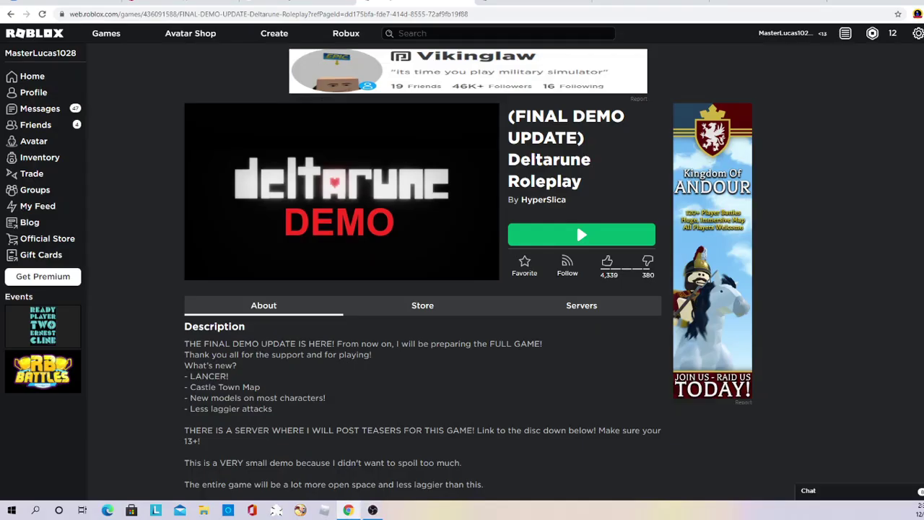
Return to the Deltarune Roleplay page on Roblox and launch the game.
click(399, 2)
click(547, 236)
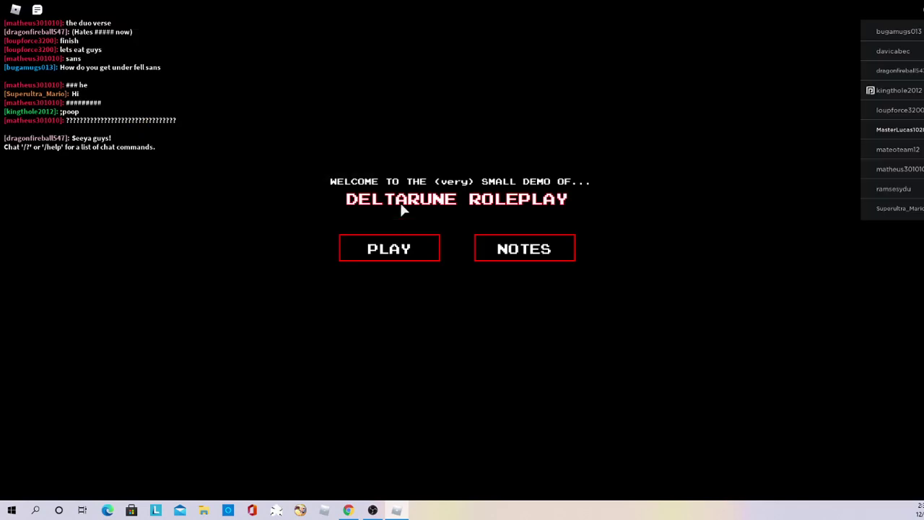
key(Escape)
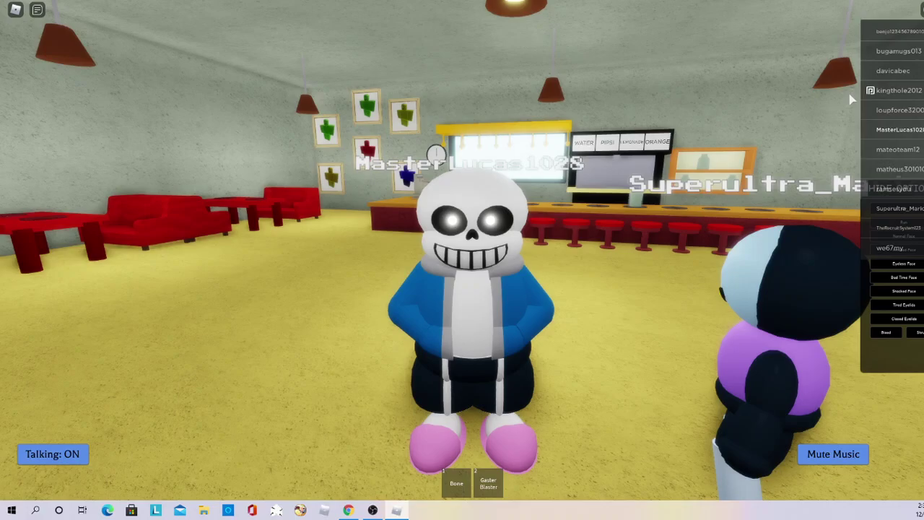
Start an in-game video recording and resume play.
key(Escape)
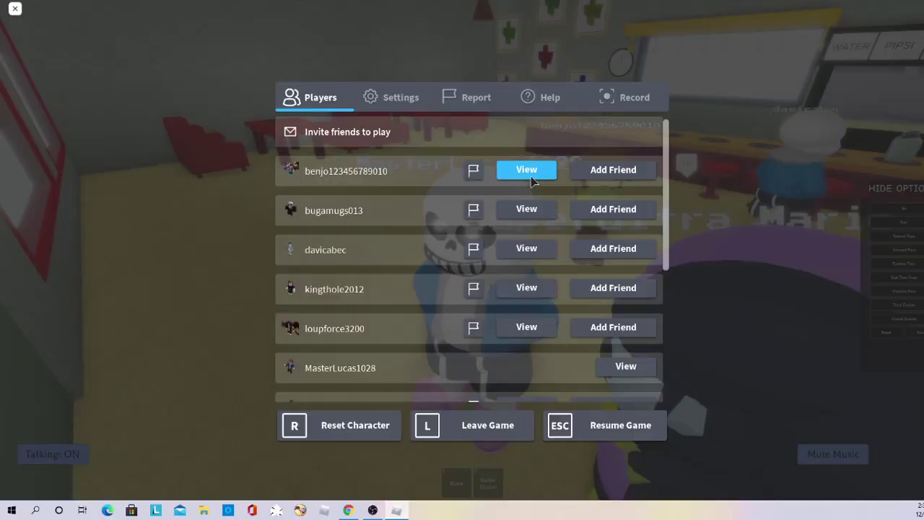
key(Escape)
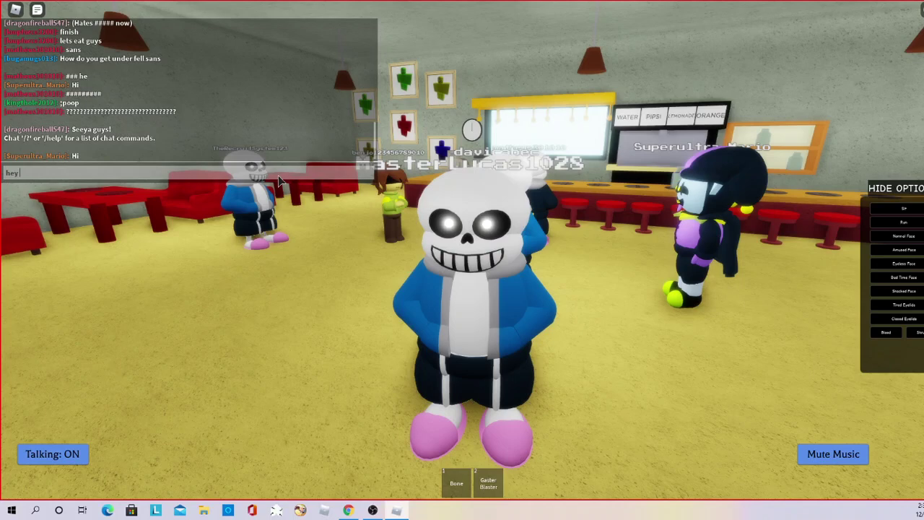
Send the chat messages "hey guys" and "how to be last breath in delta rune rp".
text(guys)
key(Return)
click(125, 173)
text(how)
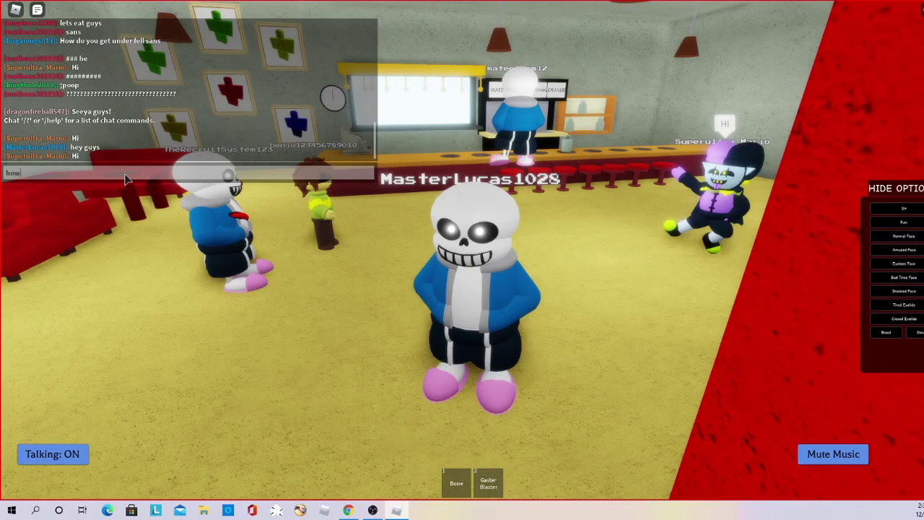
text(to be last breath in delta)
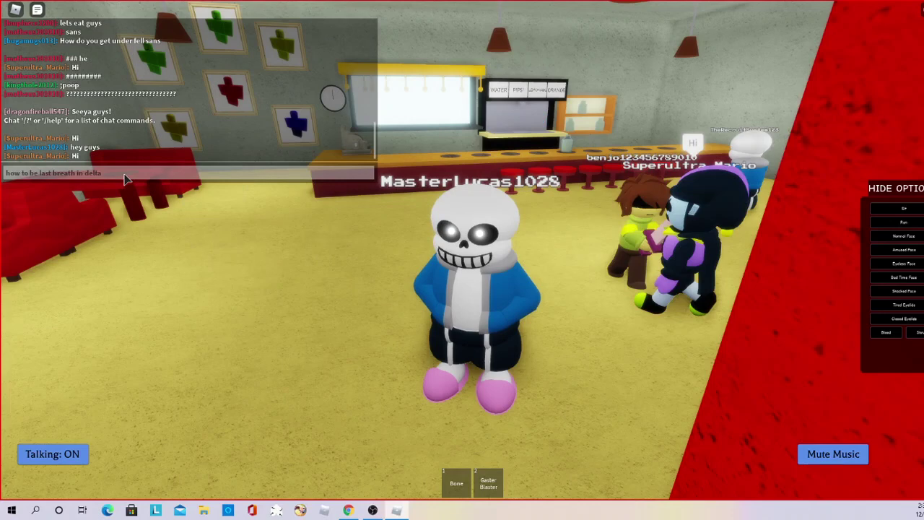
text(rune rp)
key(Return)
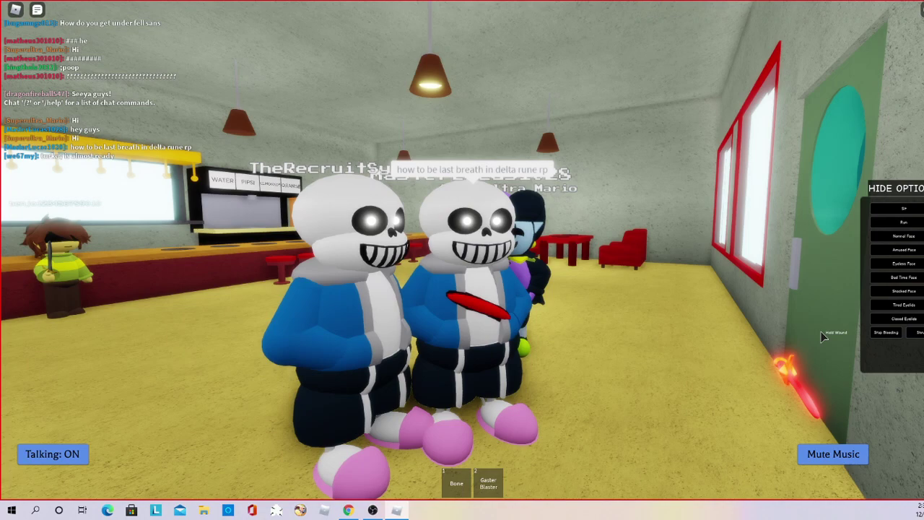
Demonstrate the Last Breath look on the bleeding skeleton by trying Hold Wound, briefly equipping the Bone and lowering its eyelids.
click(822, 333)
key(1)
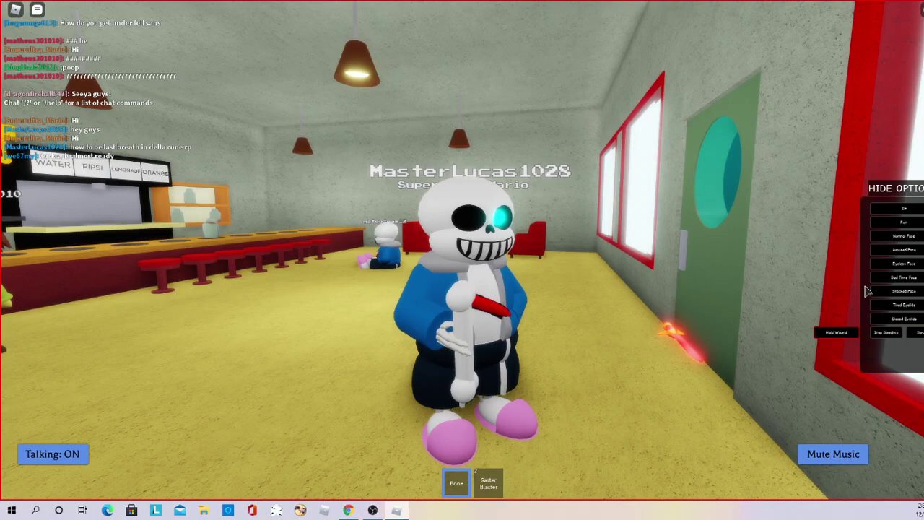
key(1)
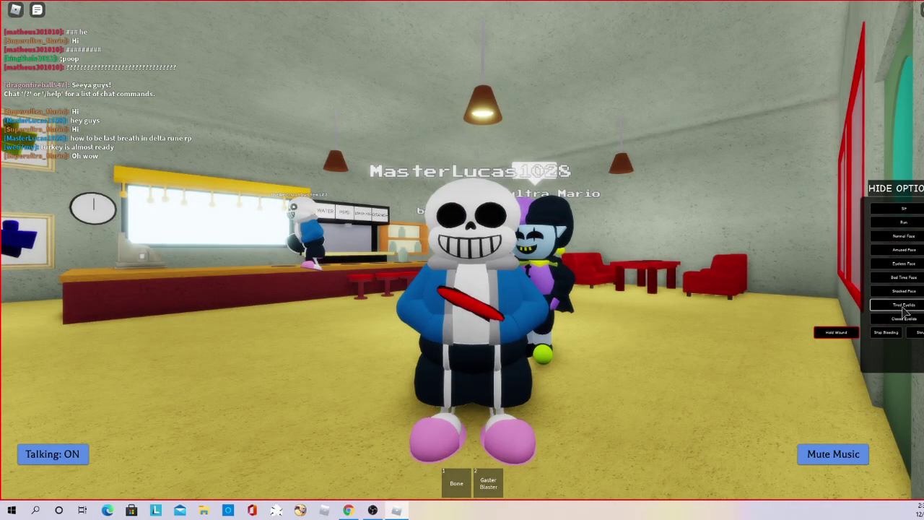
click(895, 319)
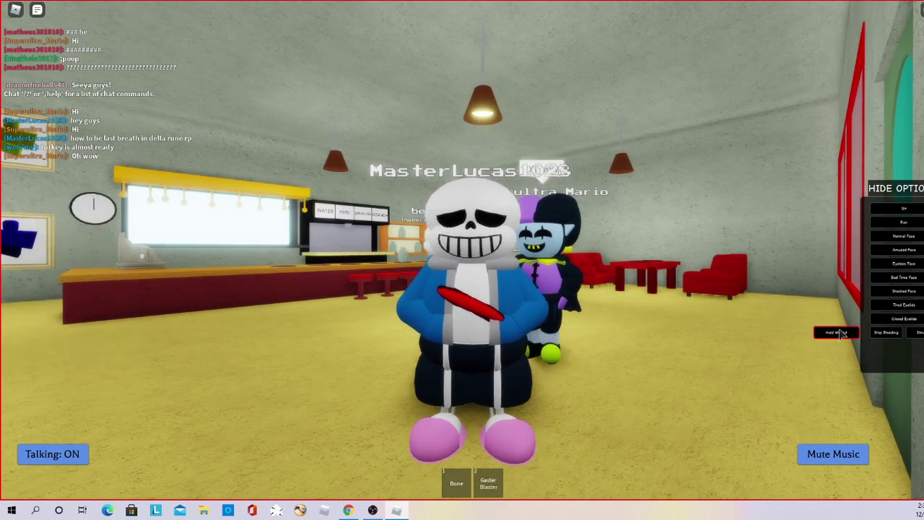
click(846, 334)
click(838, 333)
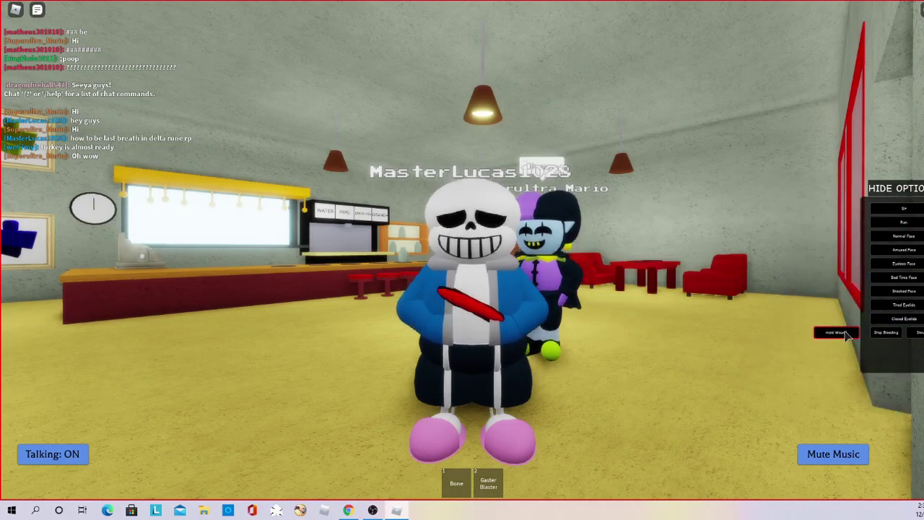
click(917, 333)
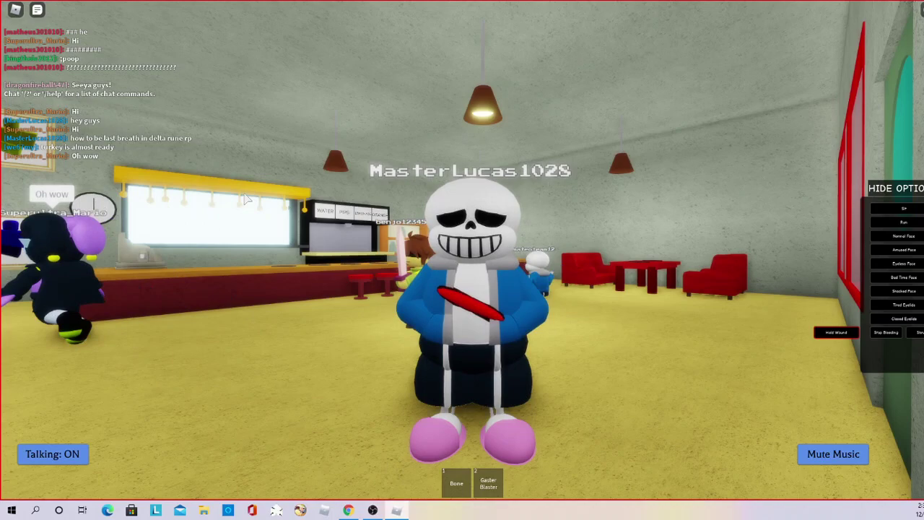
Send the chat message "thats all!".
click(69, 176)
text(t)
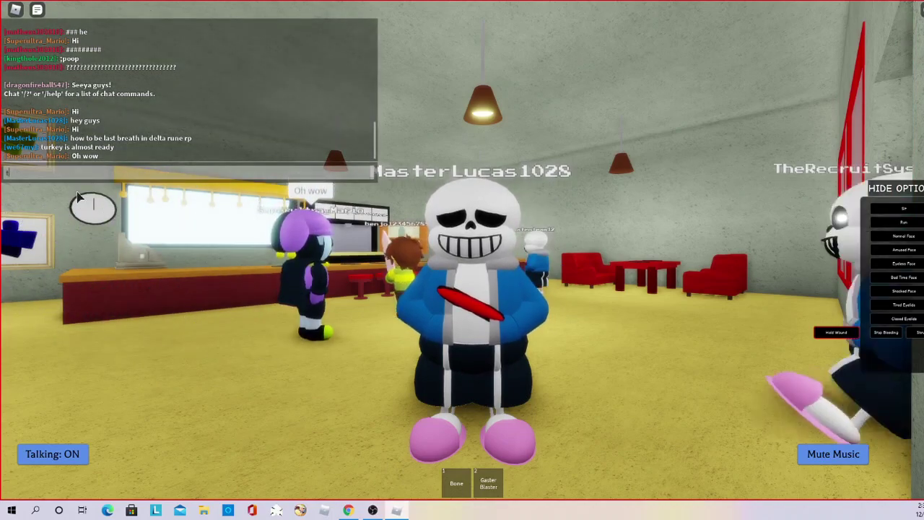
text(hats all!)
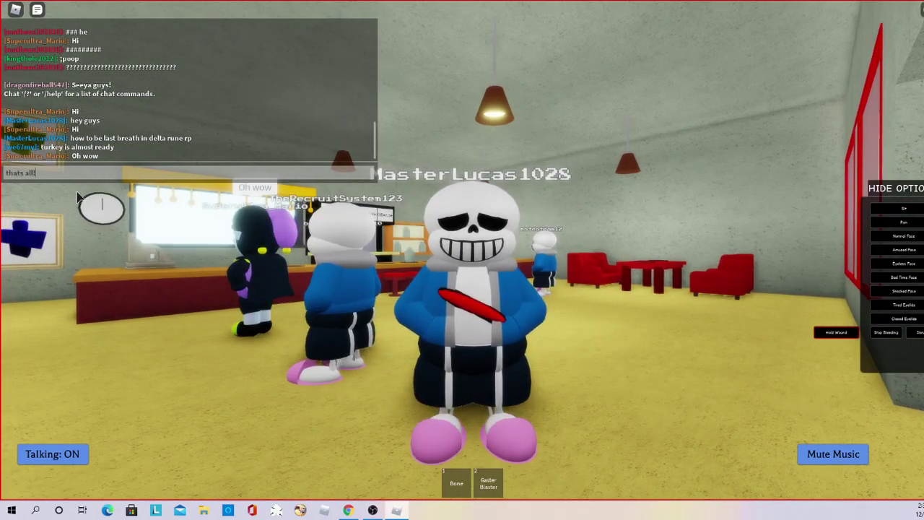
key(Return)
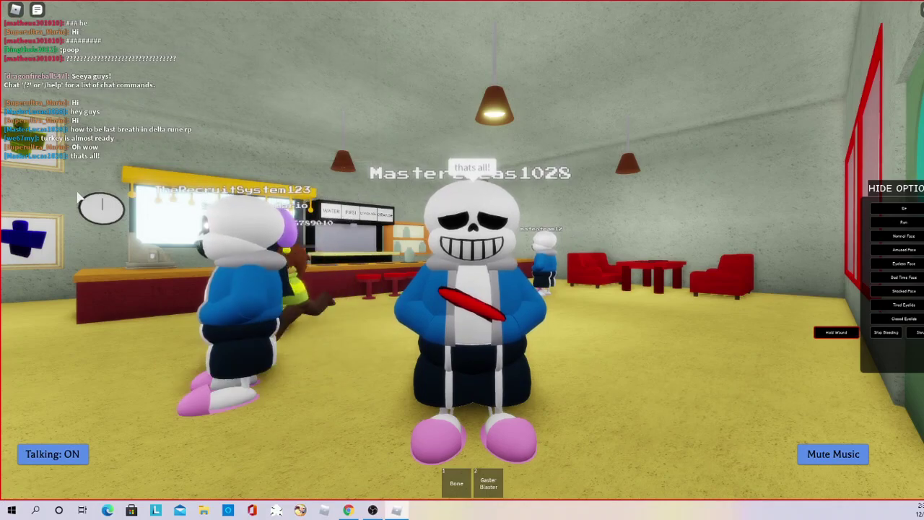
Stop the in-game video recording.
key(Escape)
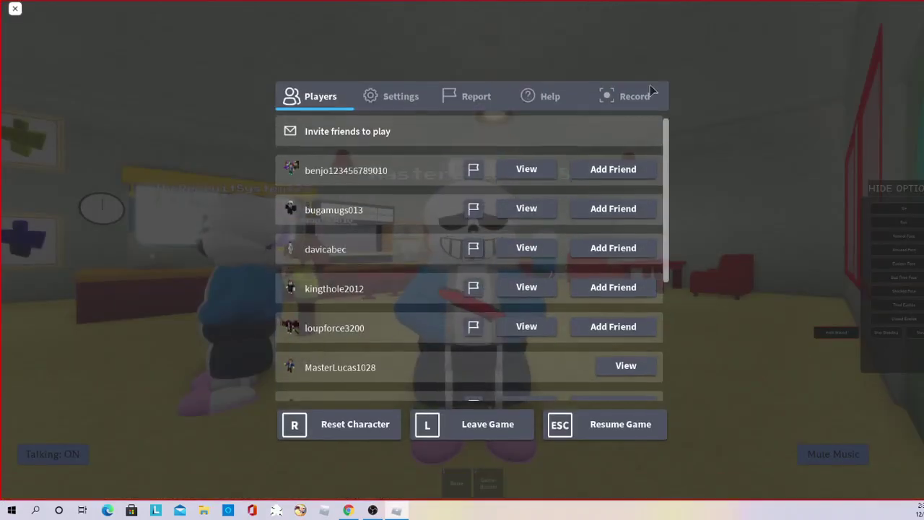
click(636, 96)
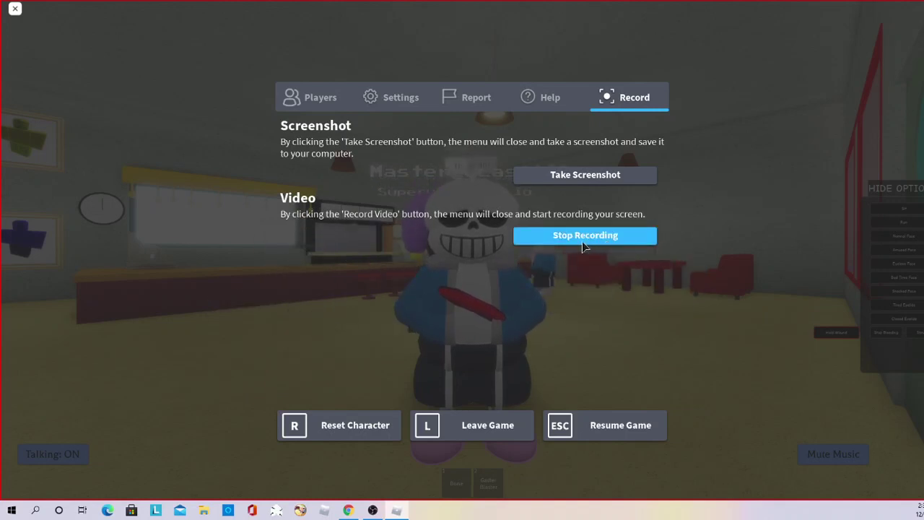
click(585, 238)
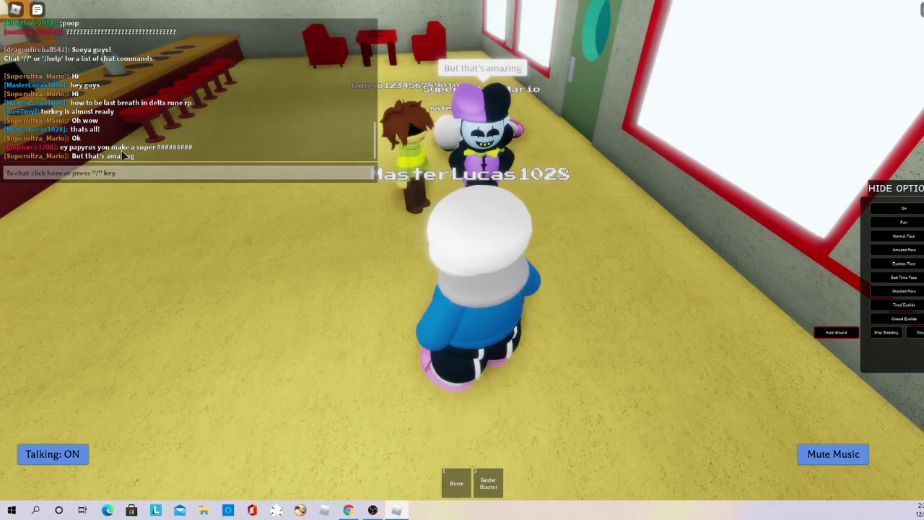
Reply "thx" in the game chat.
click(116, 170)
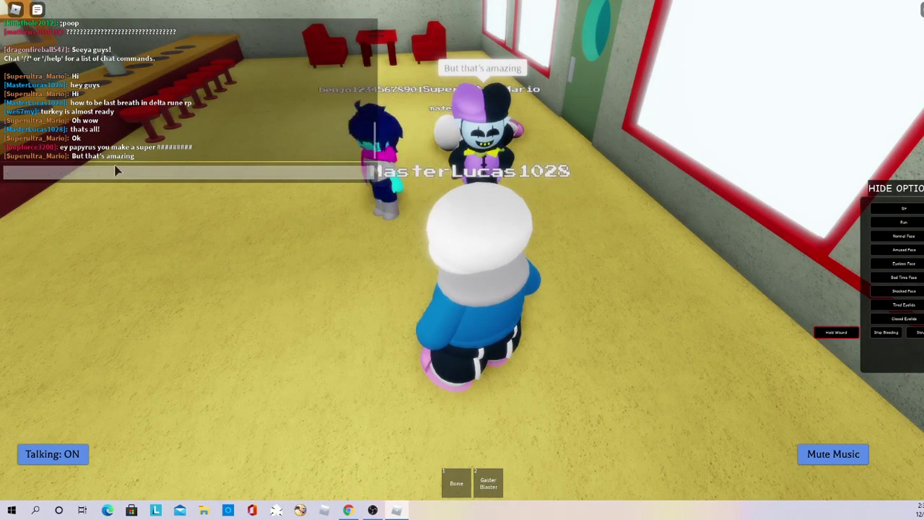
text(thx)
key(Return)
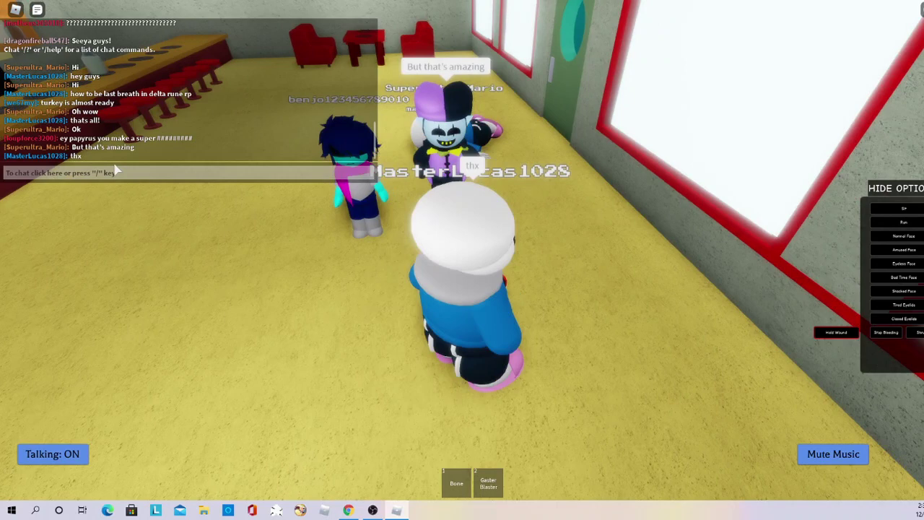
Walk the skeleton through the diner, choose the Amused Face and equip the Bone.
key(w)
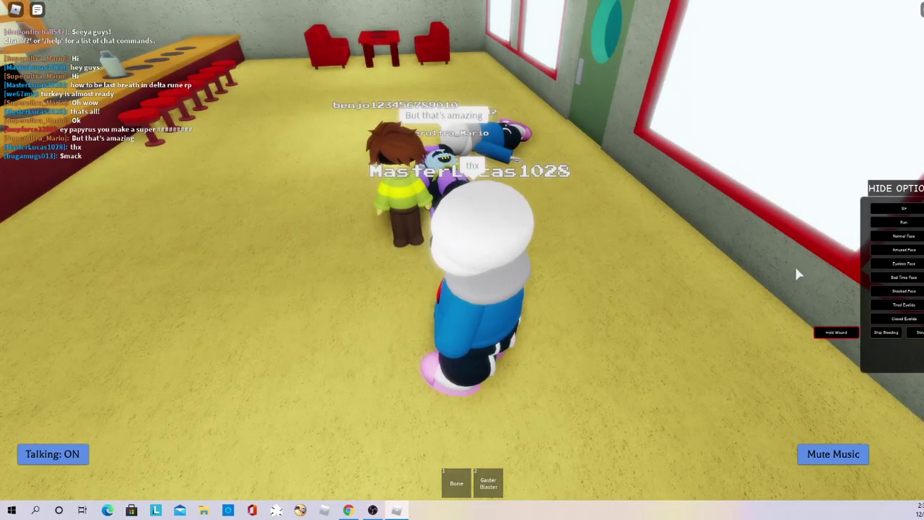
click(904, 250)
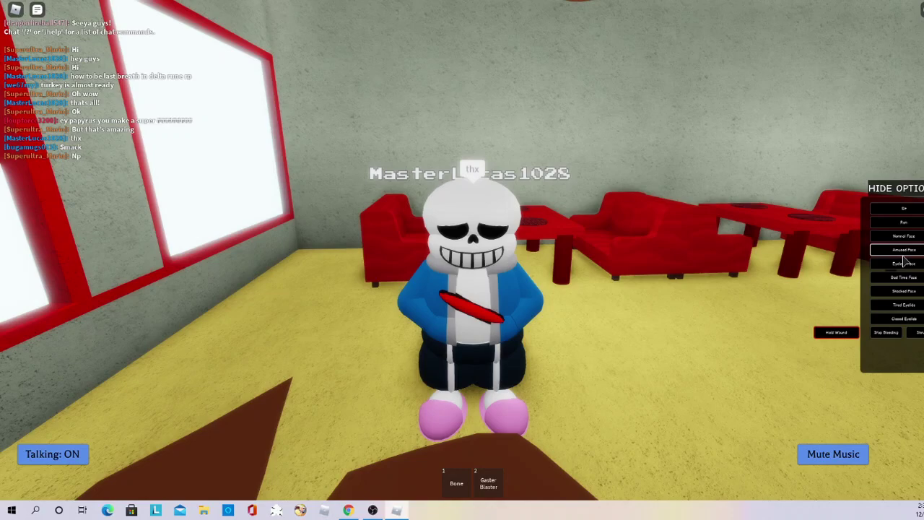
key(1)
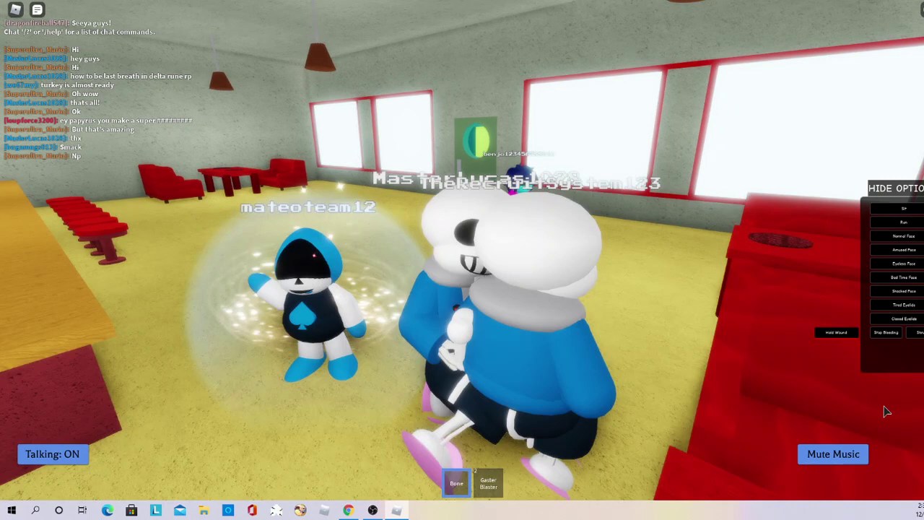
Leave the Deltarune Roleplay game and confirm the exit.
key(Escape)
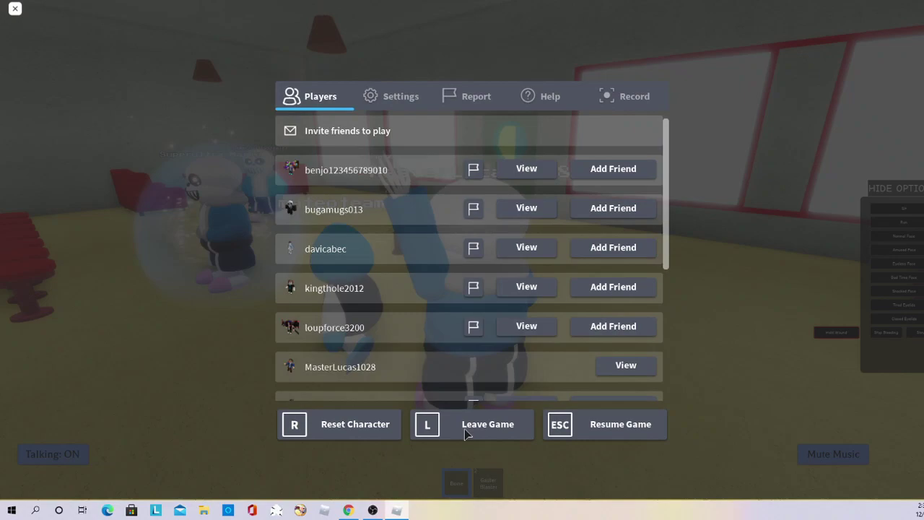
click(466, 426)
click(417, 225)
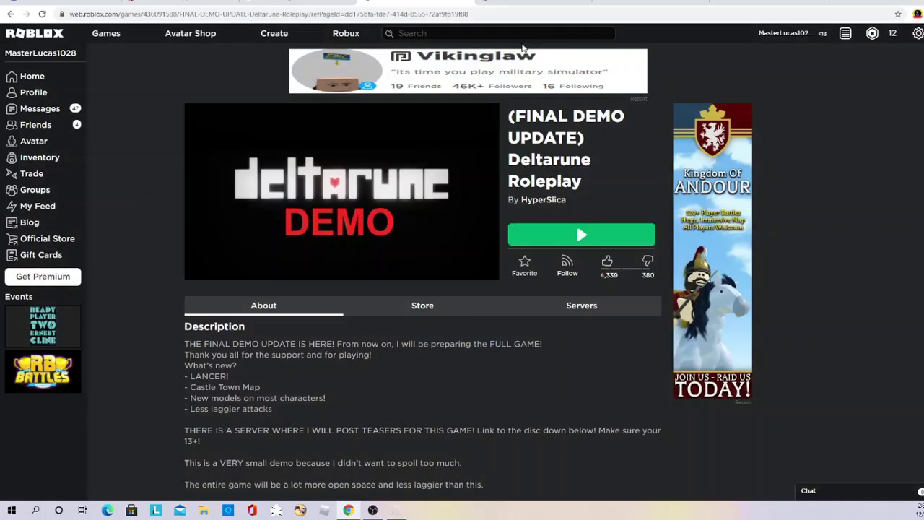
Switch to YouTube, open the video upload page in YouTube Studio and dismiss the upload dialog.
click(731, 5)
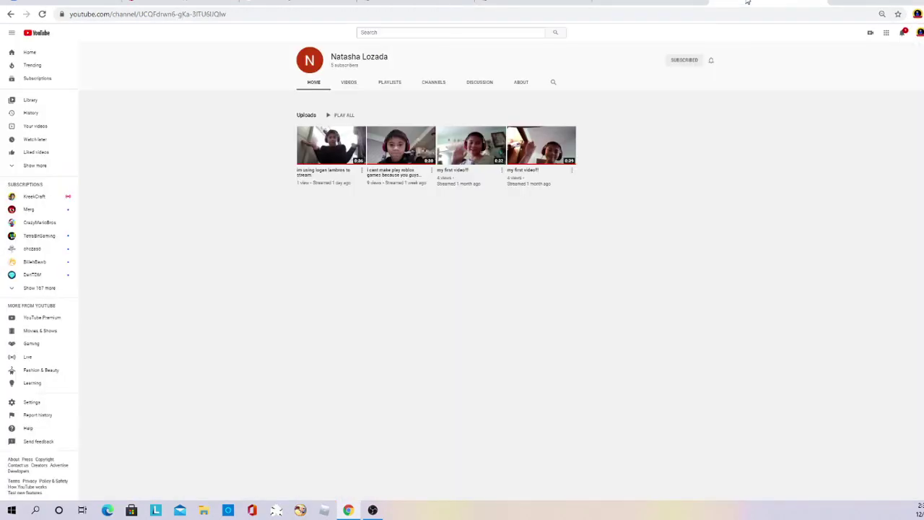
click(870, 34)
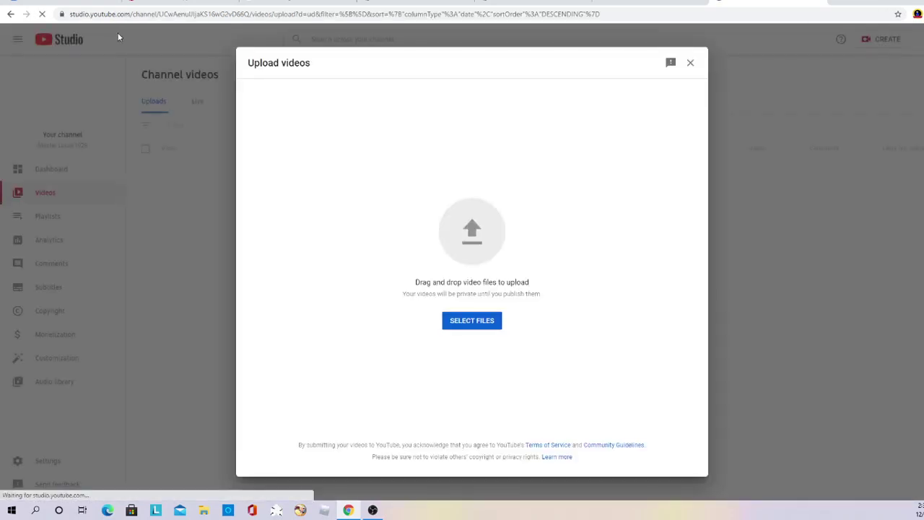
click(690, 63)
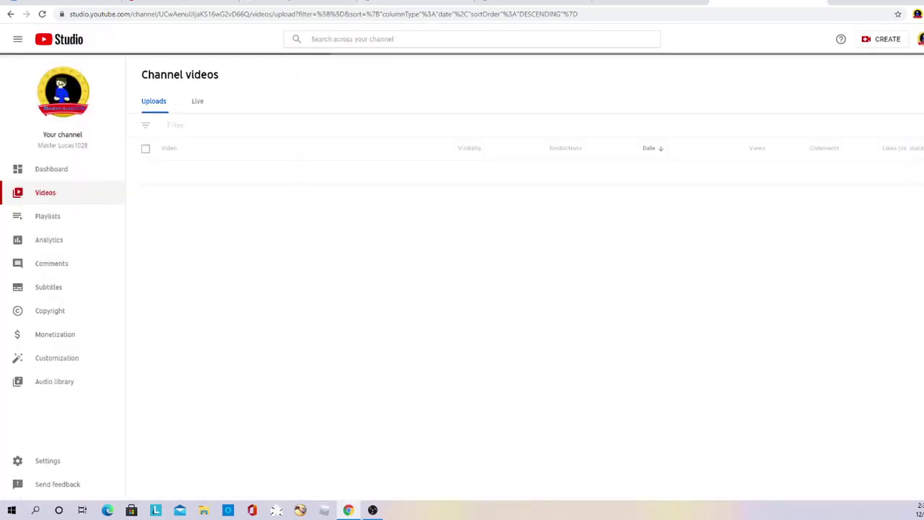
Collapse the YouTube Studio navigation and go to your own channel page.
click(17, 39)
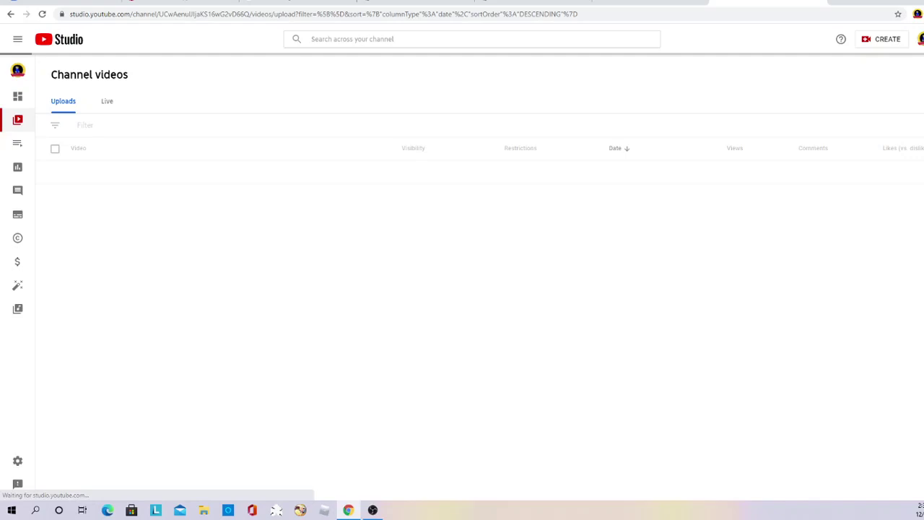
click(919, 40)
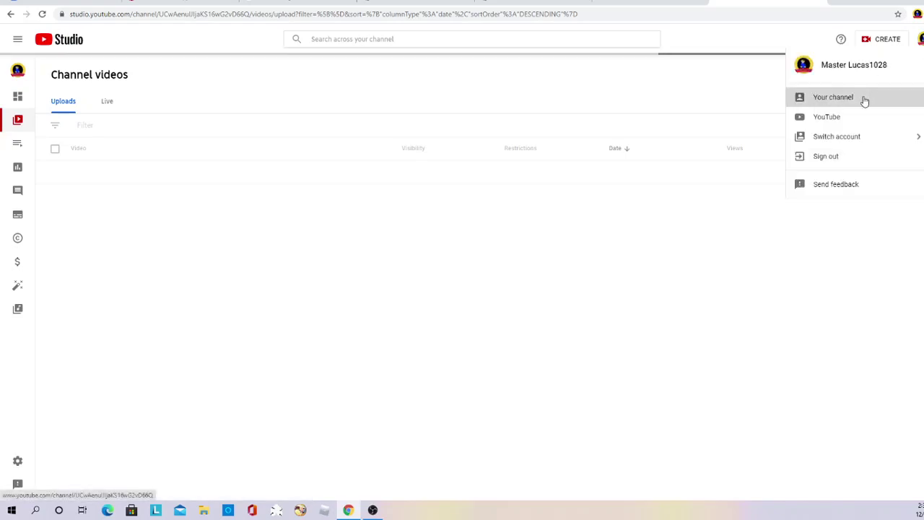
click(816, 98)
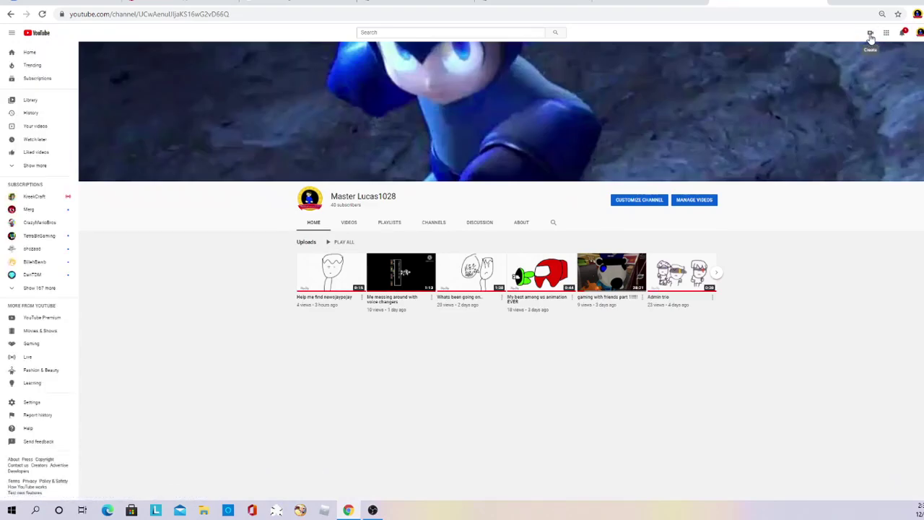
Start a new video upload from the channel page and open the file picker to select a video.
click(871, 36)
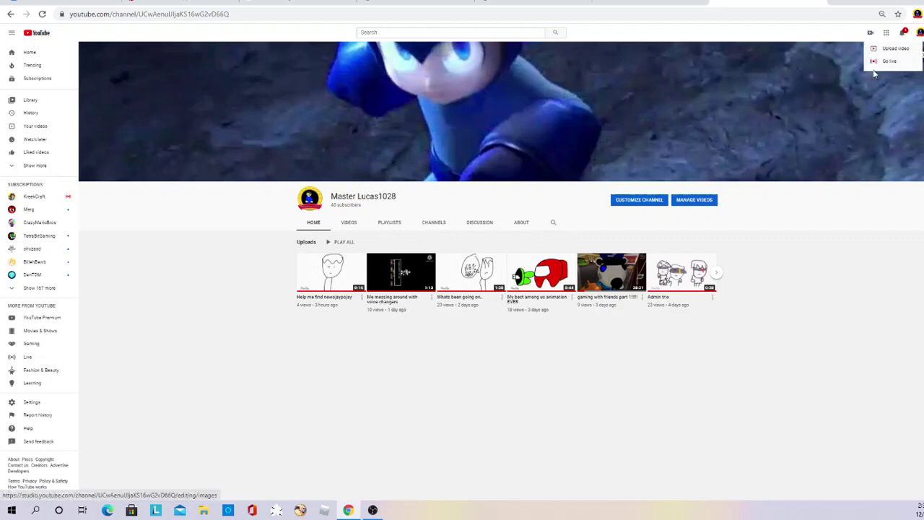
click(874, 51)
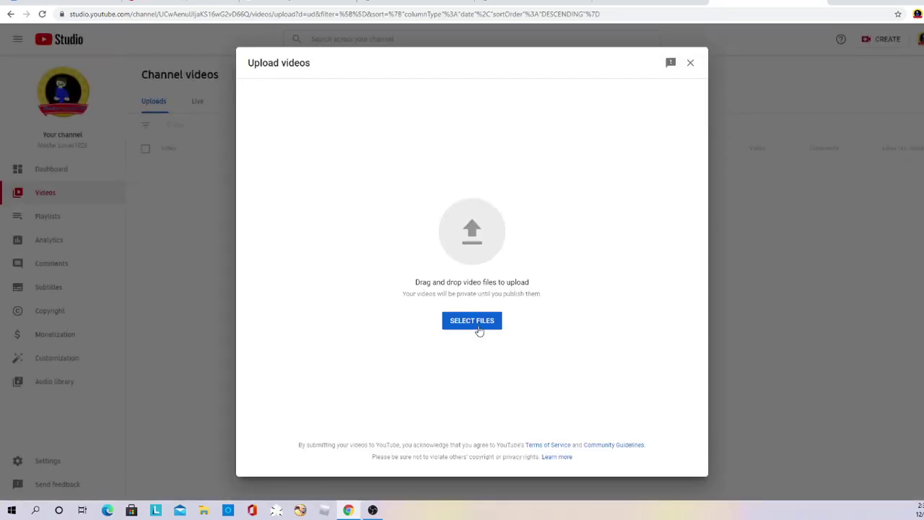
click(477, 325)
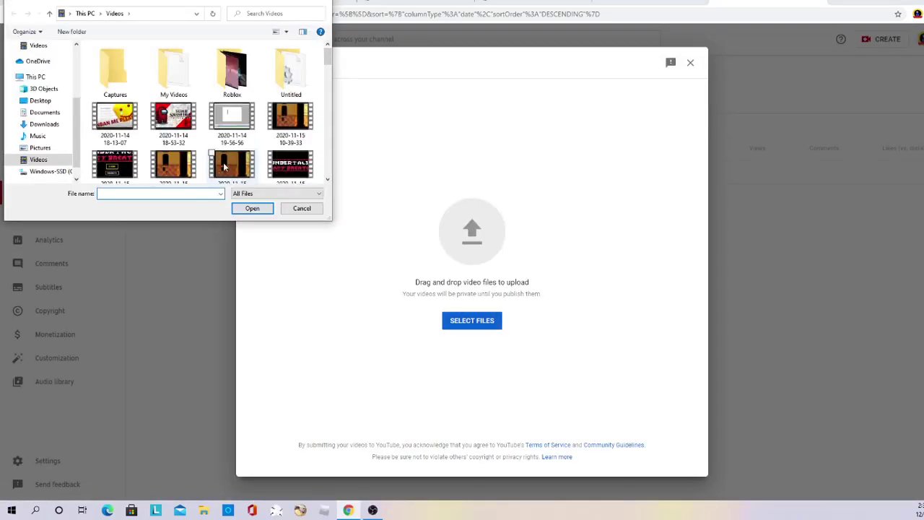
Look through the Videos folder for the recorded Roblox clip.
scroll(224, 167, down, 6)
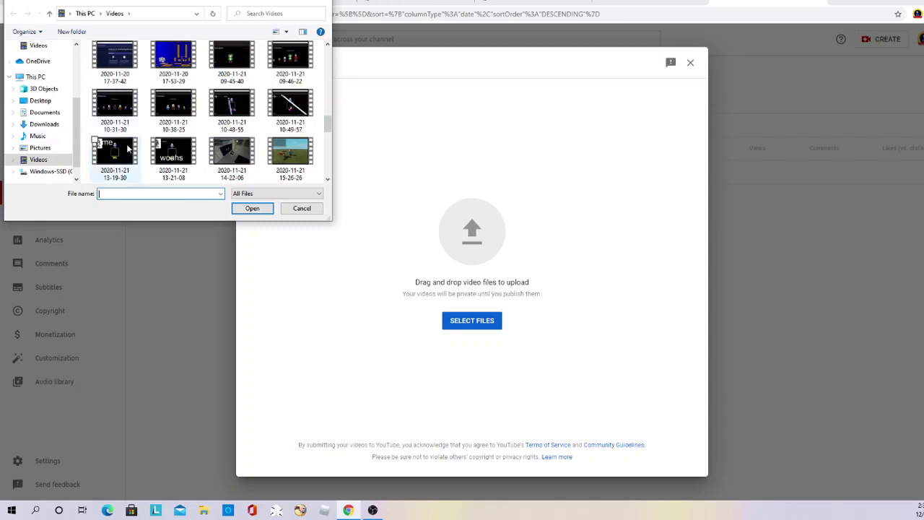
scroll(127, 148, down, 8)
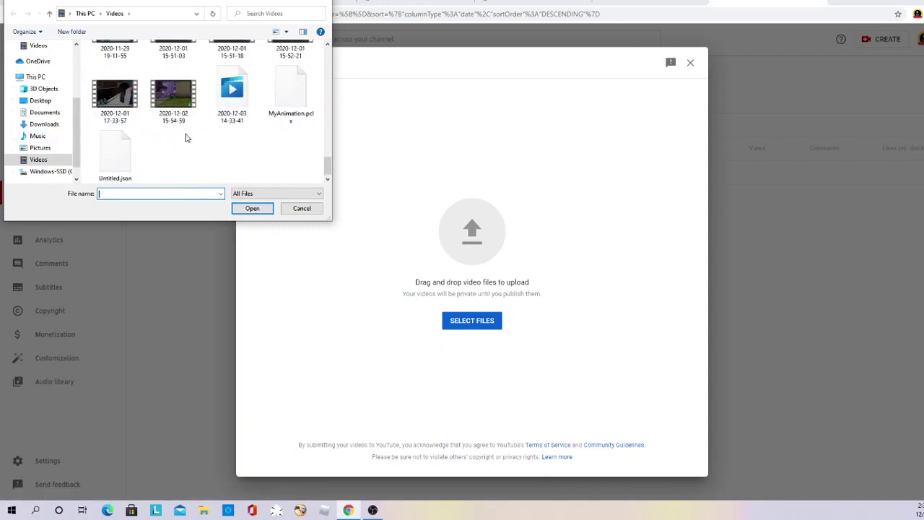
click(40, 160)
scroll(240, 145, down, 15)
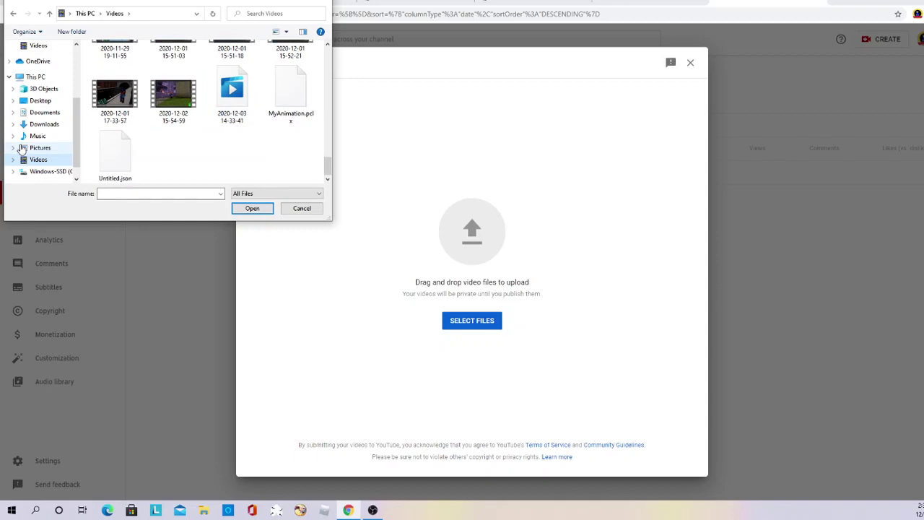
scroll(19, 148, up, 3)
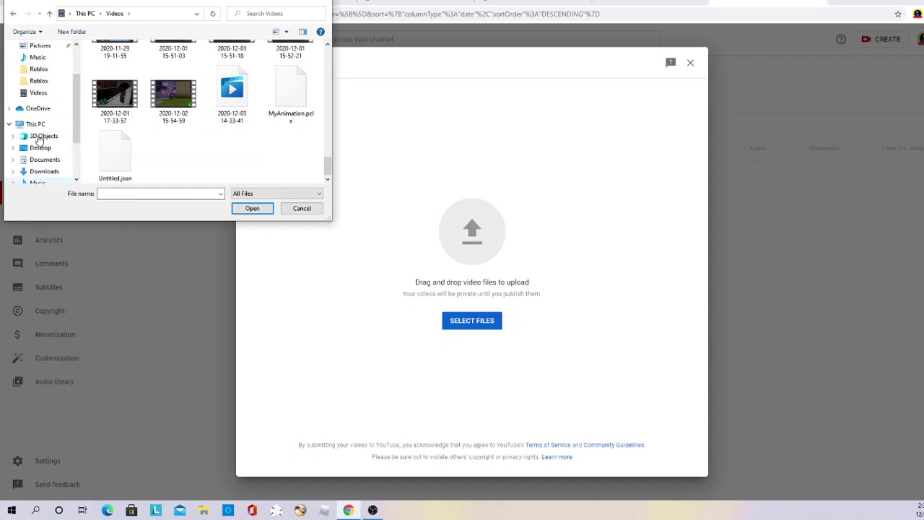
click(39, 94)
scroll(209, 115, down, 6)
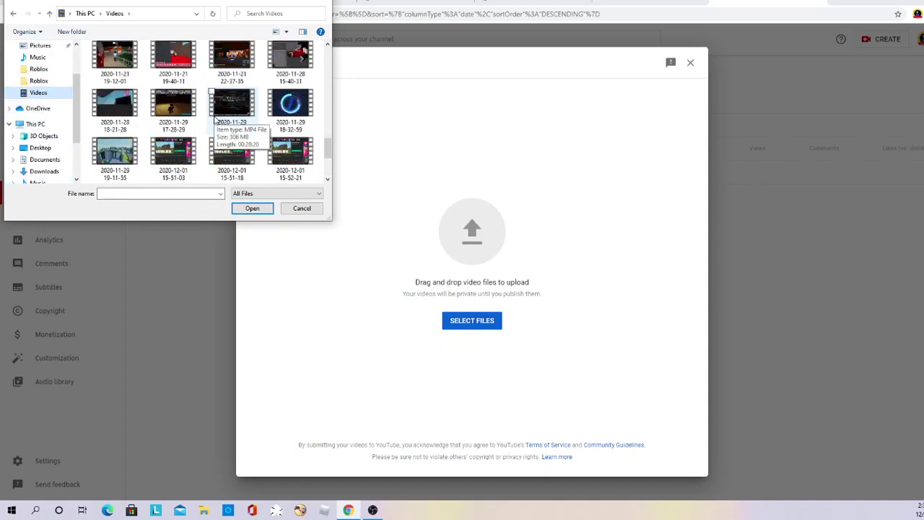
scroll(34, 114, up, 2)
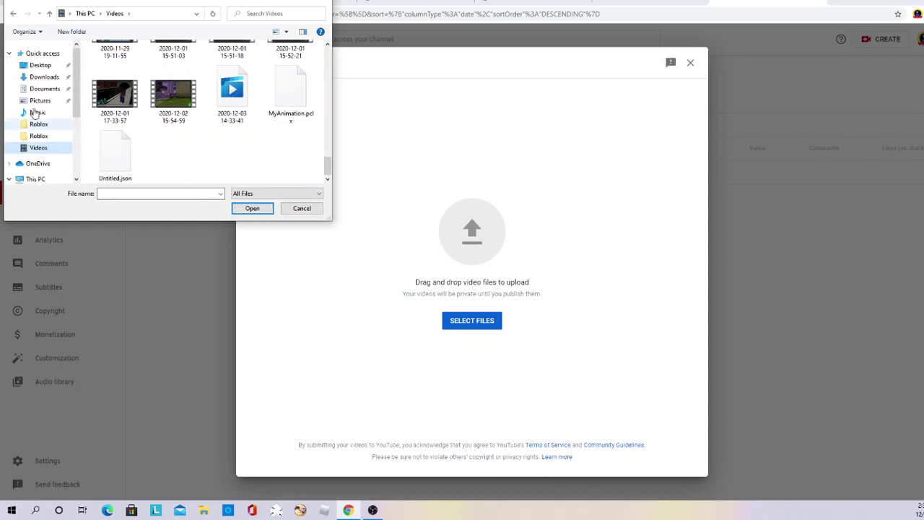
Open the Roblox folder inside Videos and go to its most recent recordings.
click(36, 124)
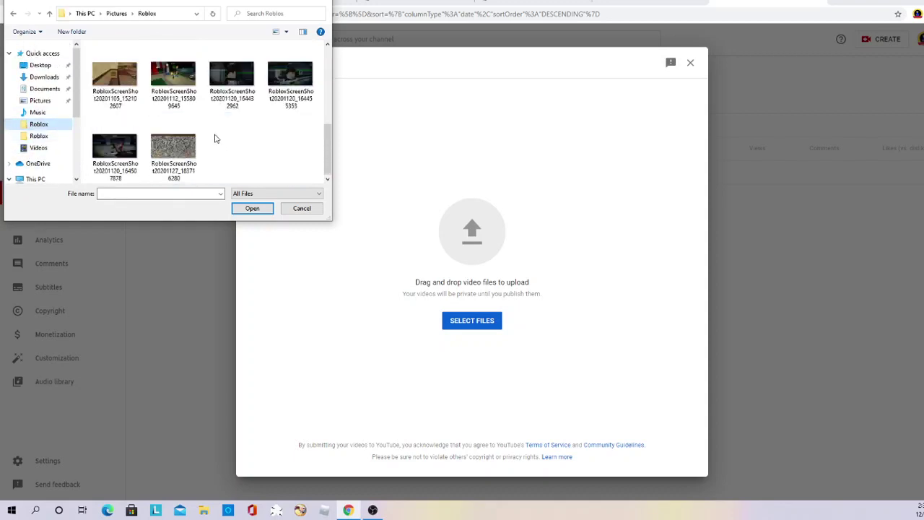
click(32, 136)
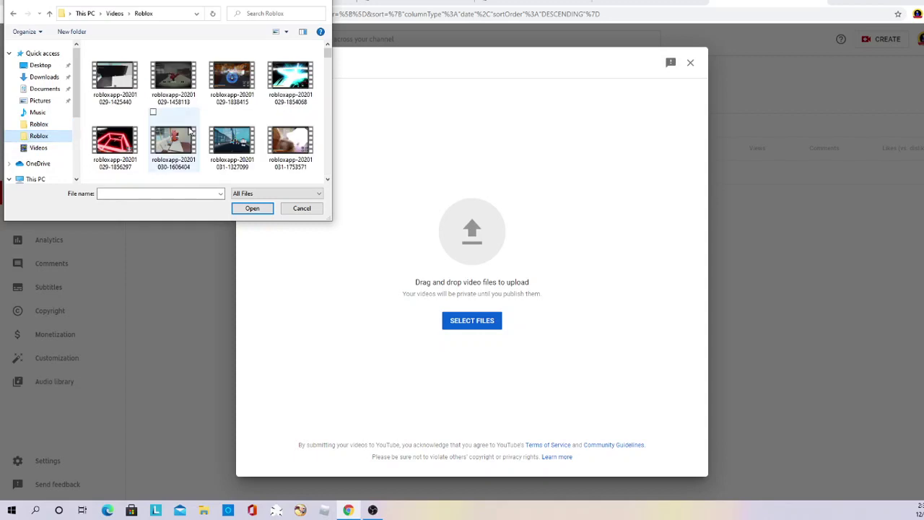
scroll(190, 131, down, 10)
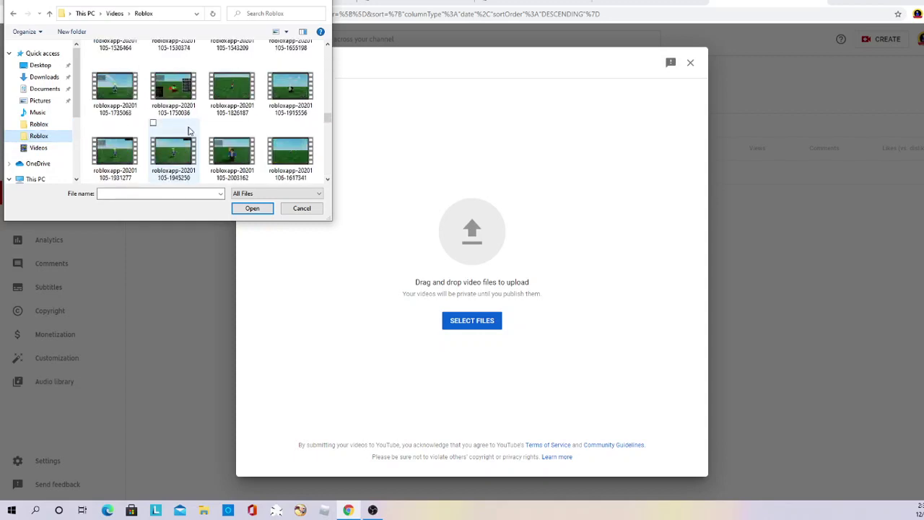
scroll(189, 131, down, 6)
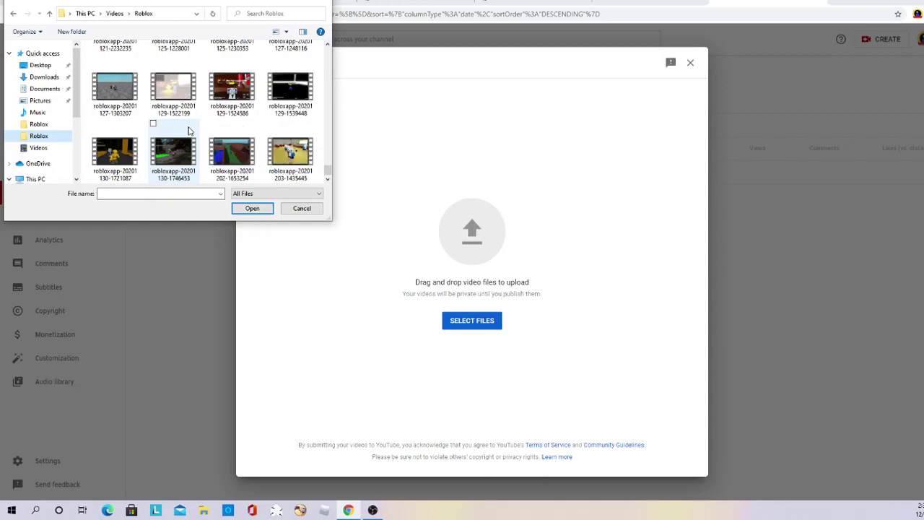
click(292, 160)
right_click(291, 159)
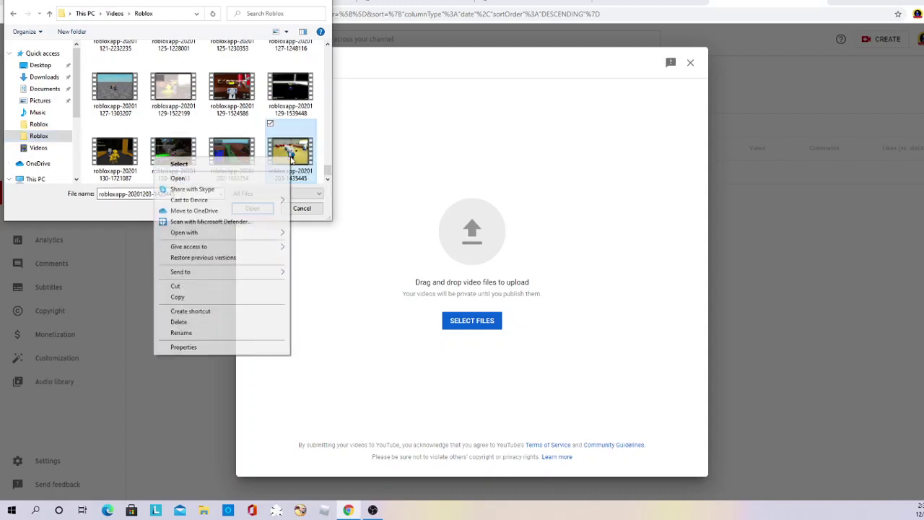
click(261, 179)
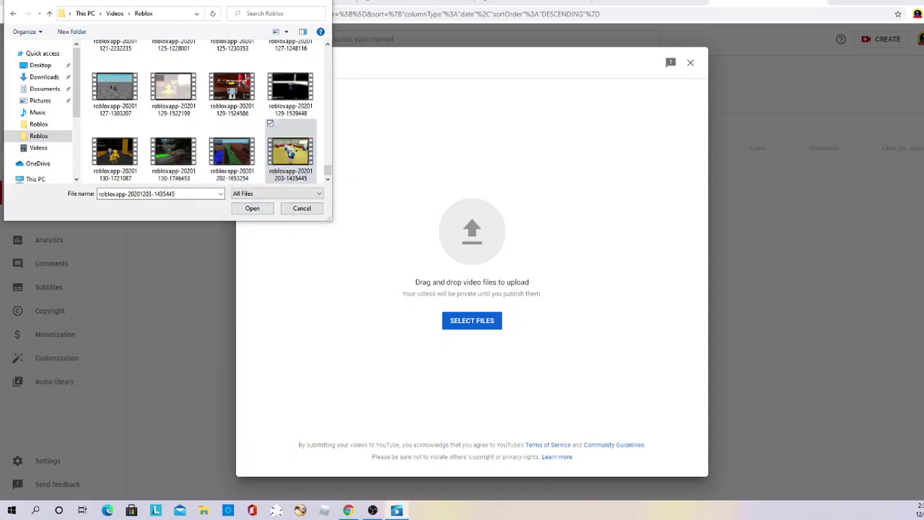
click(256, 214)
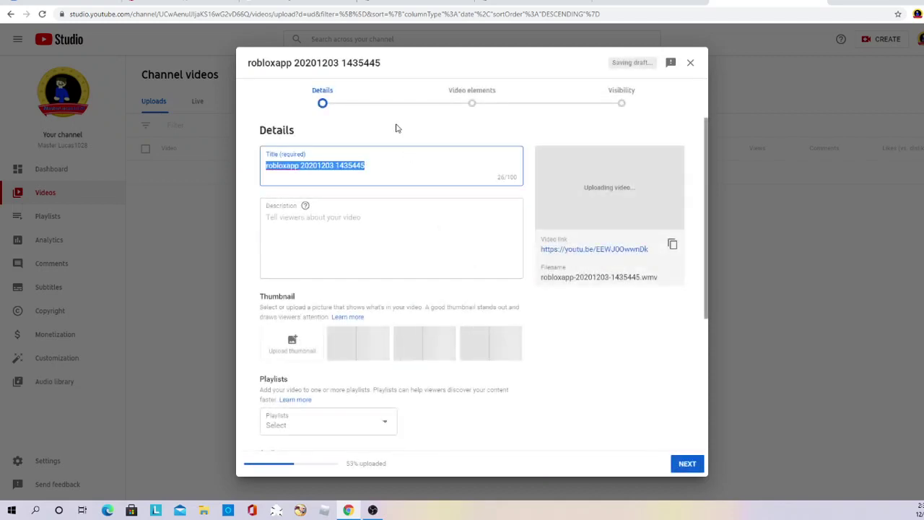
Replace the default video title with "how to be last breath in deltarune rp on roblox".
click(401, 168)
key(BackSpace)
key(BackSpace)
key(BackSpace)
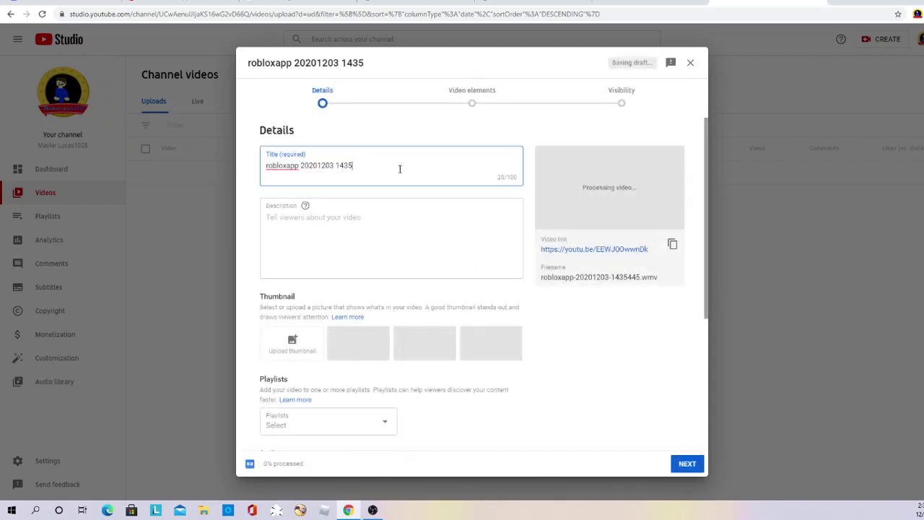
key(BackSpace)
key(BackSpace)
key(BackSpace)
key(BackSpace)
key(BackSpace)
key(BackSpace)
key(BackSpace)
key(BackSpace)
key(BackSpace)
key(BackSpace)
key(BackSpace)
key(BackSpace)
key(BackSpace)
key(BackSpace)
key(BackSpace)
key(BackSpace)
key(BackSpace)
key(BackSpace)
key(BackSpace)
key(BackSpace)
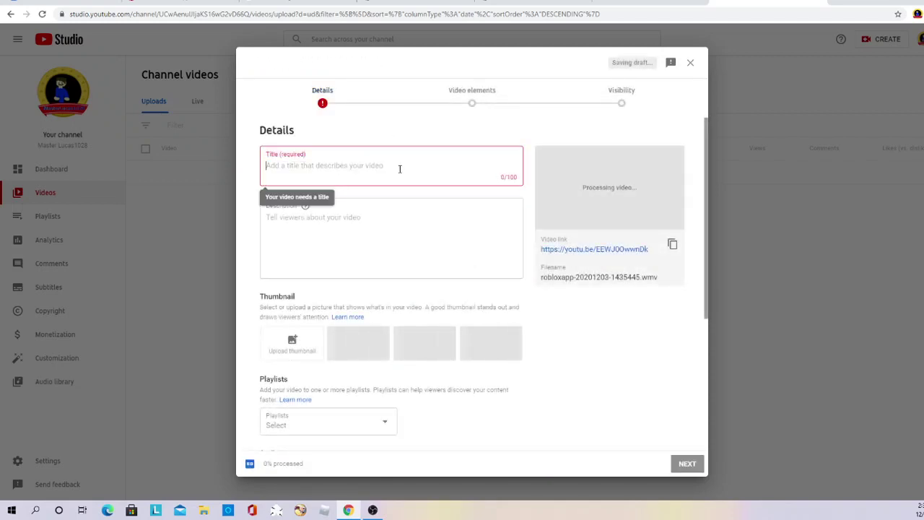
text(ho)
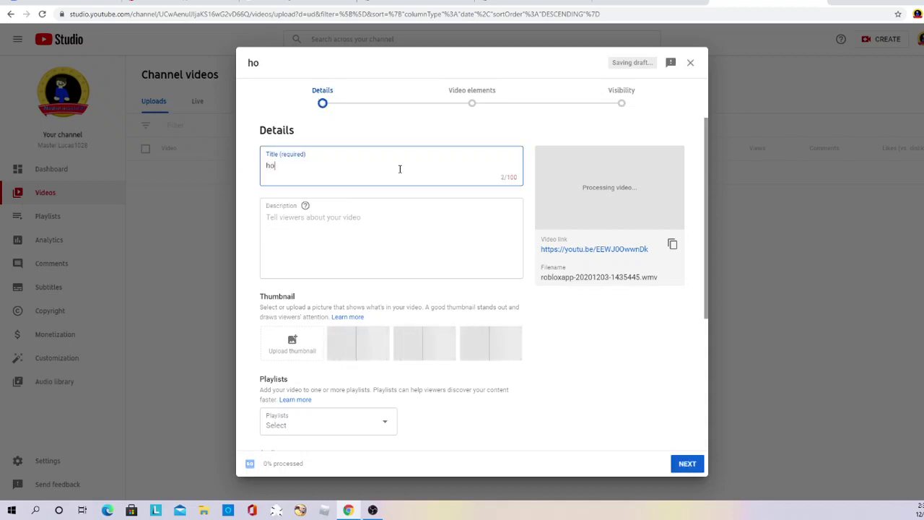
text(w to be )
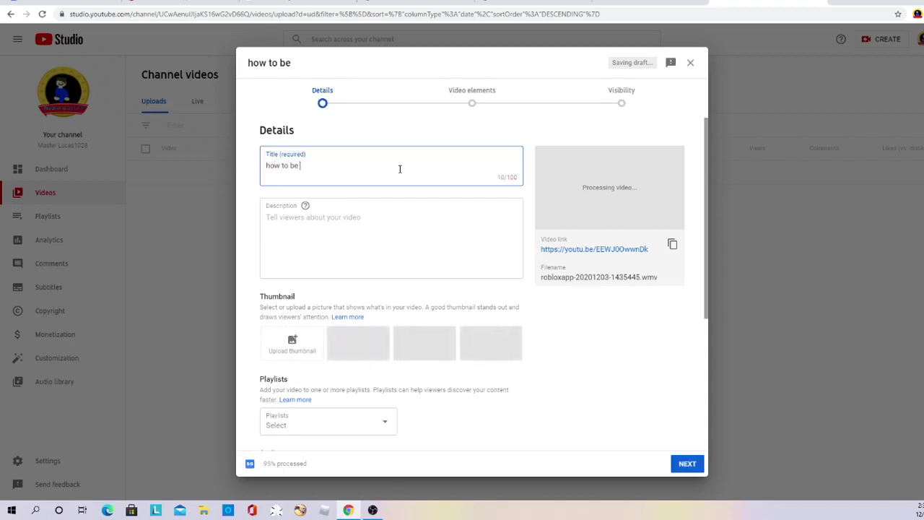
text(last breath )
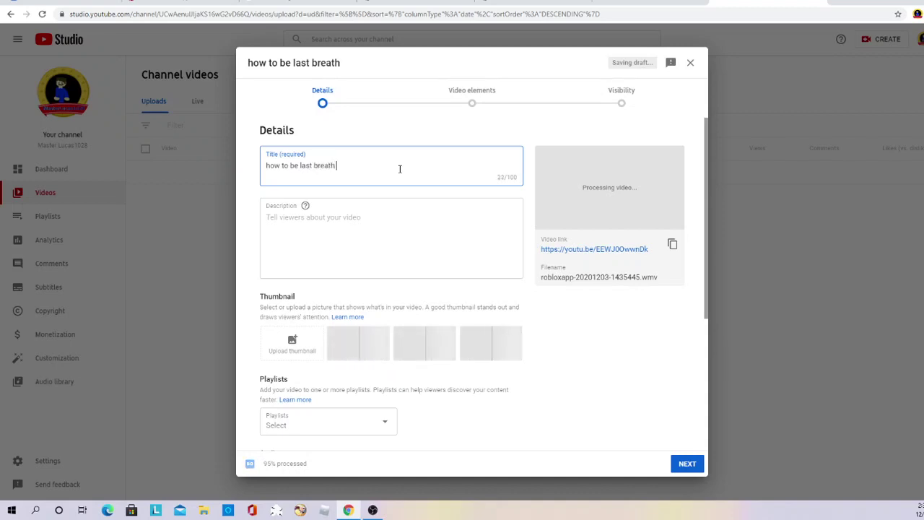
text(in delta)
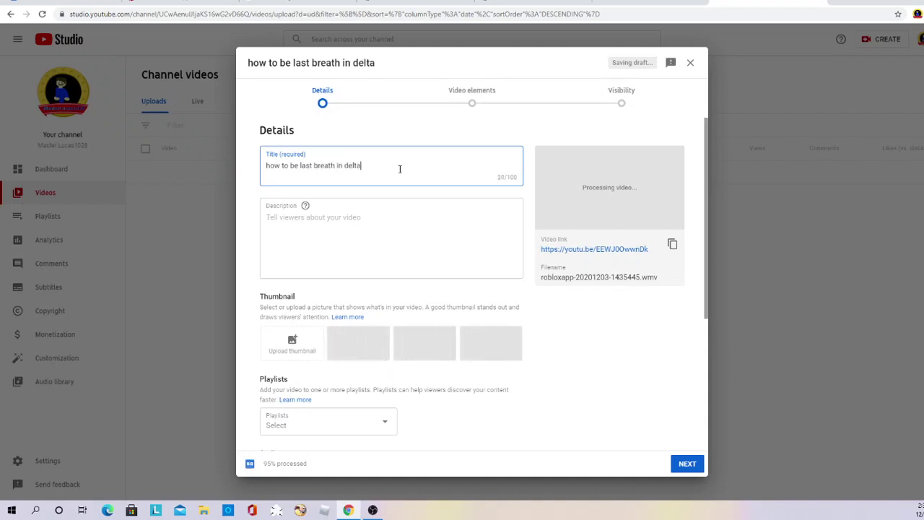
text(rune rp on roblox)
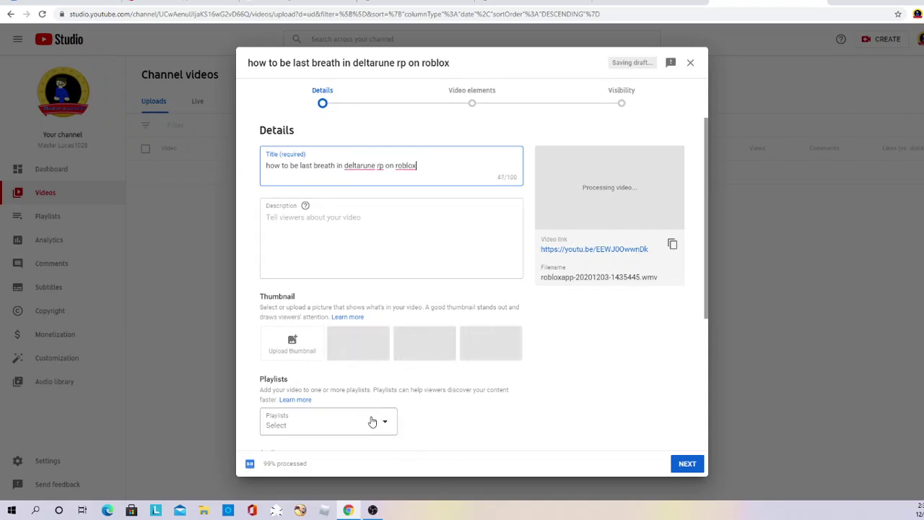
Set the video's audience to "Yes, it's made for kids".
scroll(377, 374, down, 1)
scroll(377, 374, down, 4)
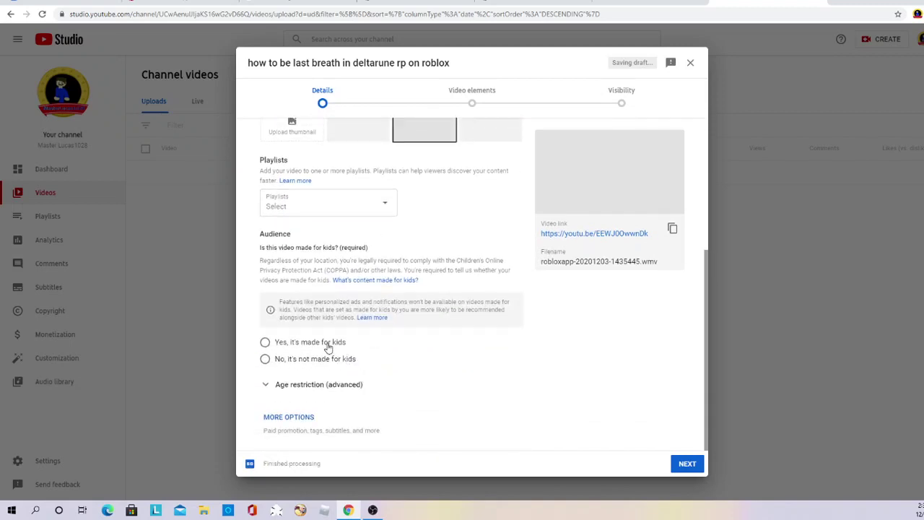
click(266, 343)
scroll(309, 289, up, 3)
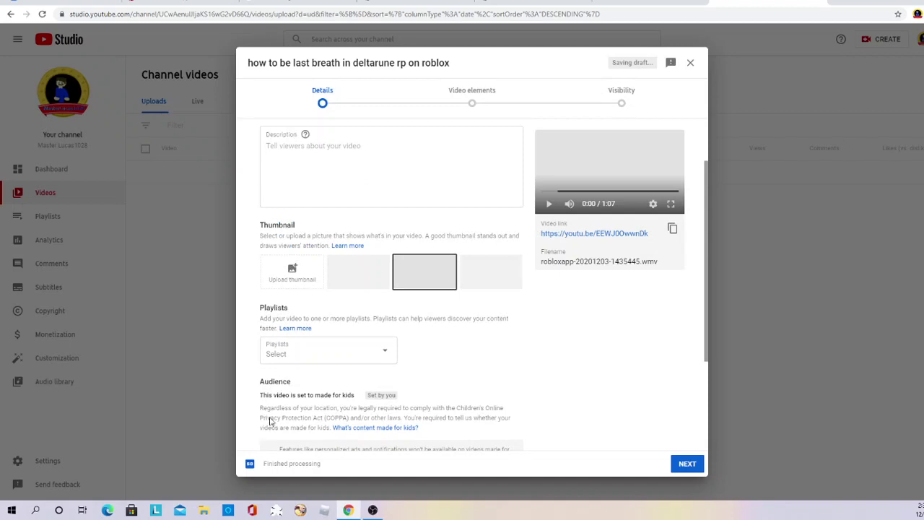
scroll(364, 225, up, 1)
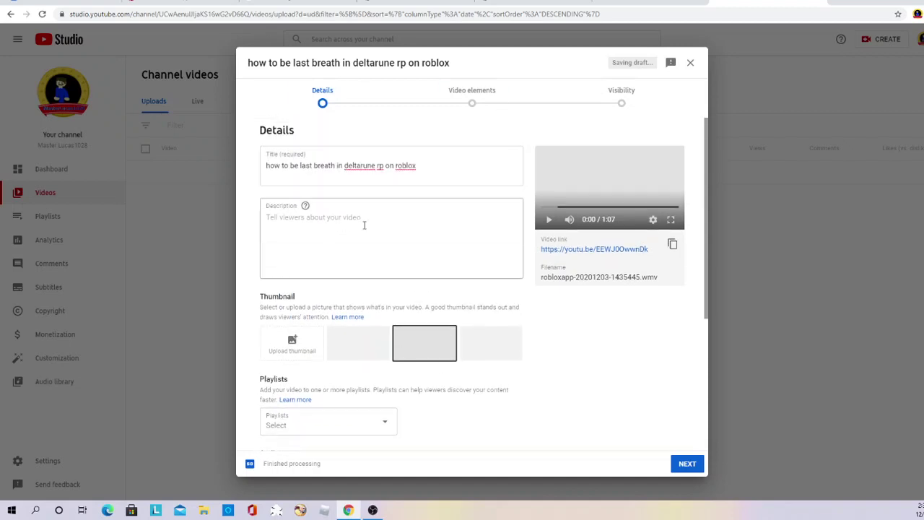
Continue past the video elements without adding any and save the video with Private visibility.
click(687, 463)
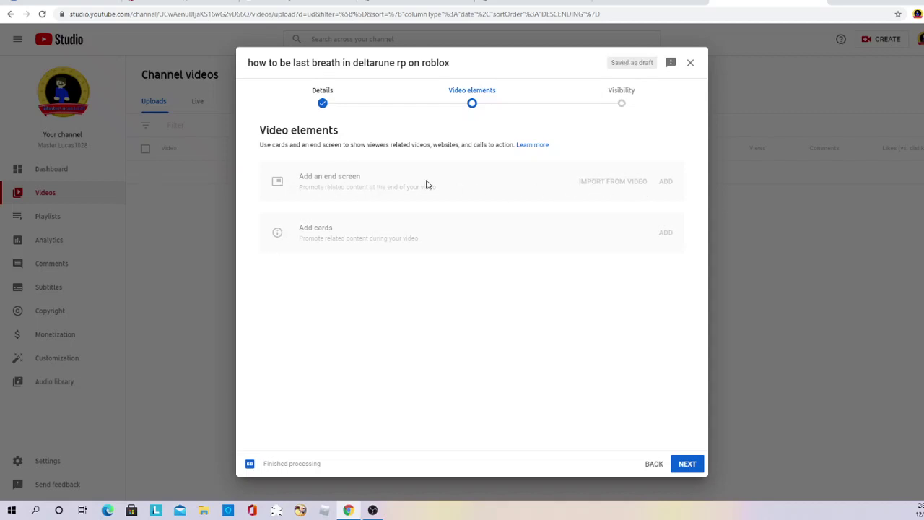
click(689, 464)
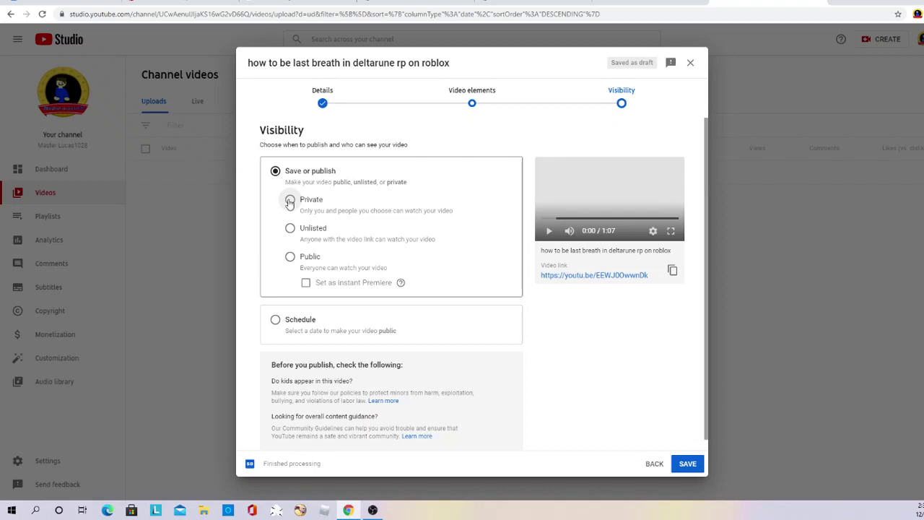
click(290, 201)
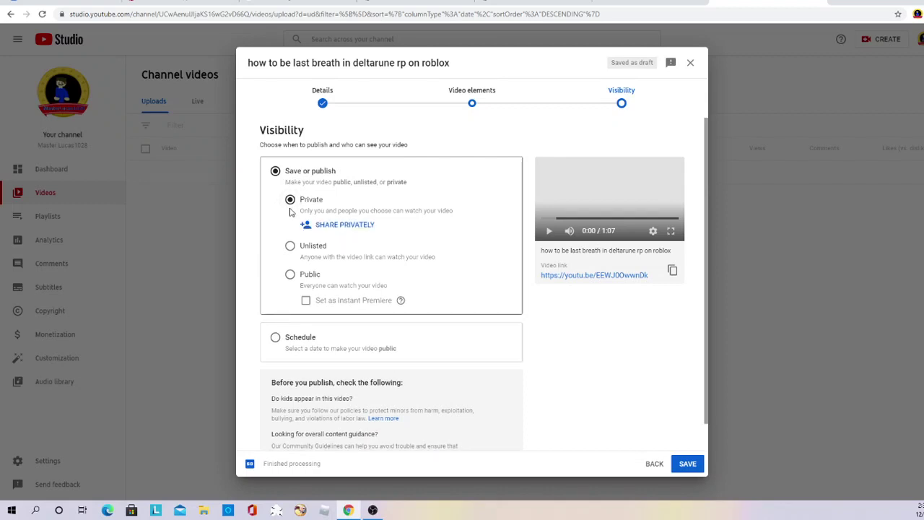
scroll(654, 396, down, 1)
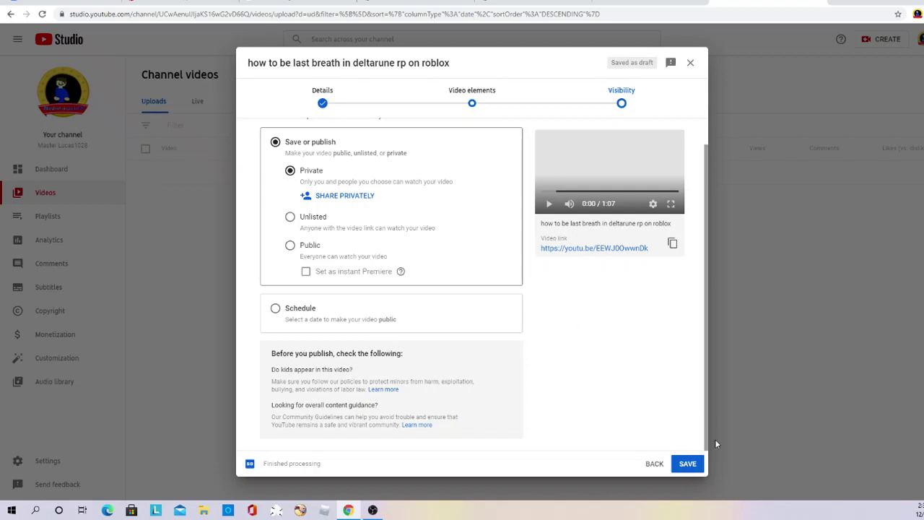
click(697, 467)
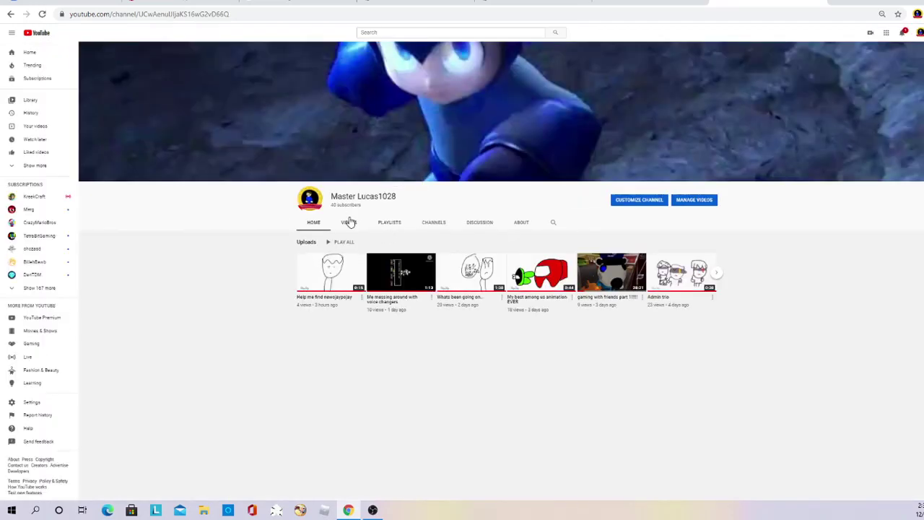
Open the channel's list of uploaded videos and look through it down to the older uploads.
click(350, 222)
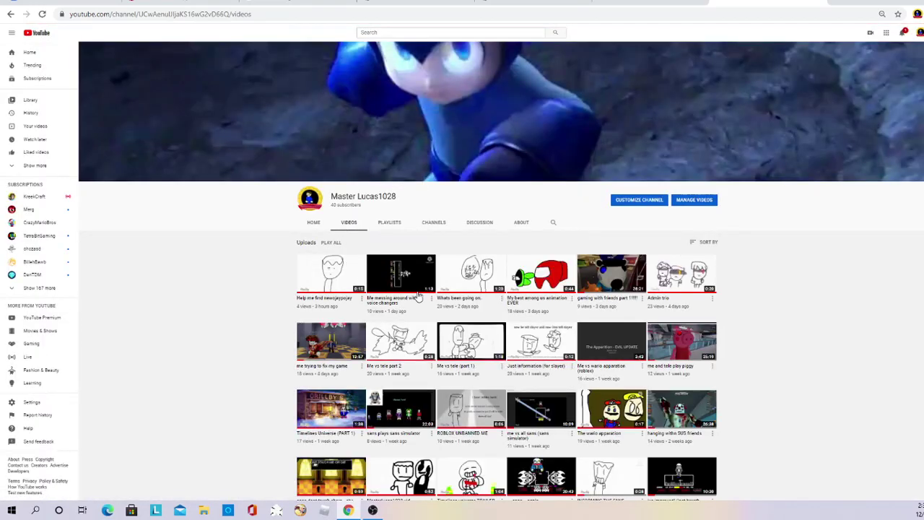
scroll(417, 296, down, 1)
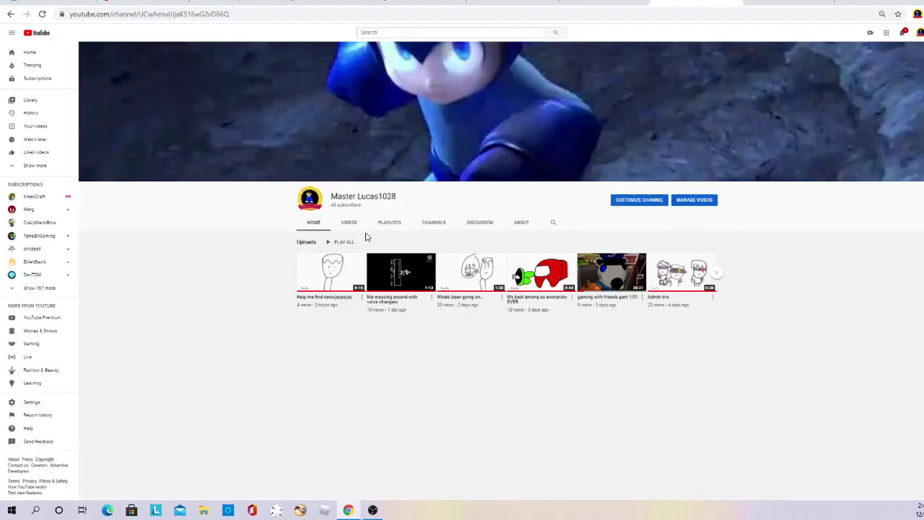
click(354, 229)
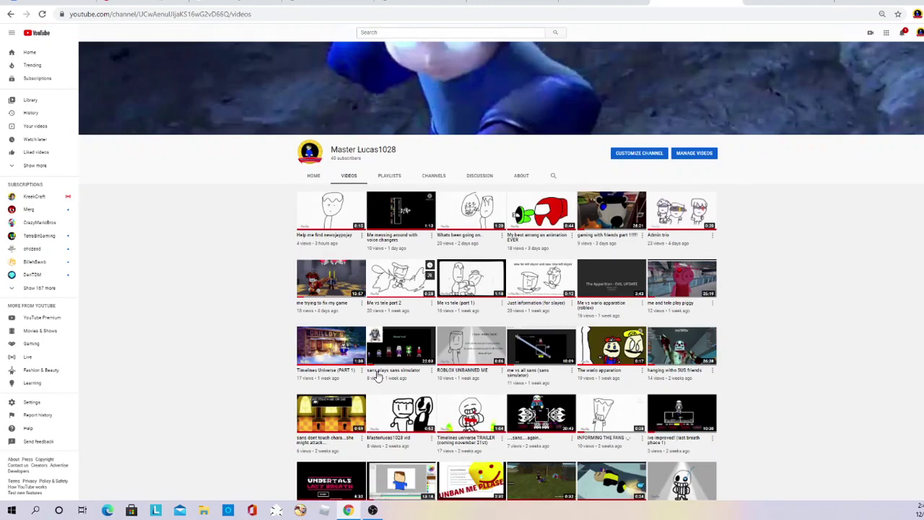
scroll(377, 374, down, 3)
scroll(376, 375, down, 6)
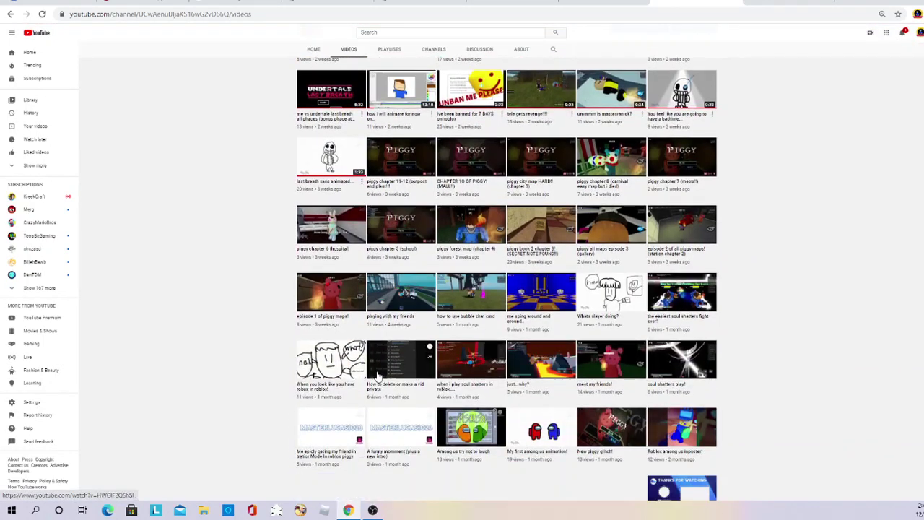
scroll(377, 373, down, 4)
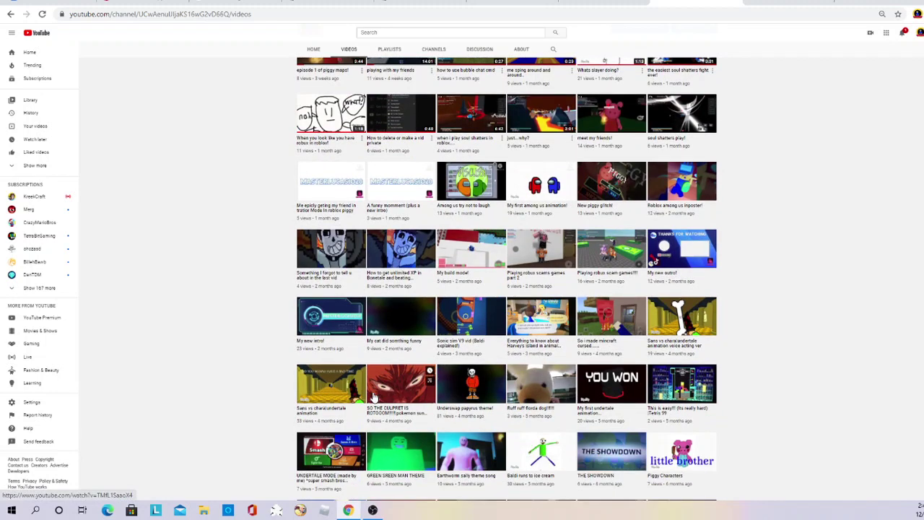
scroll(374, 395, down, 1)
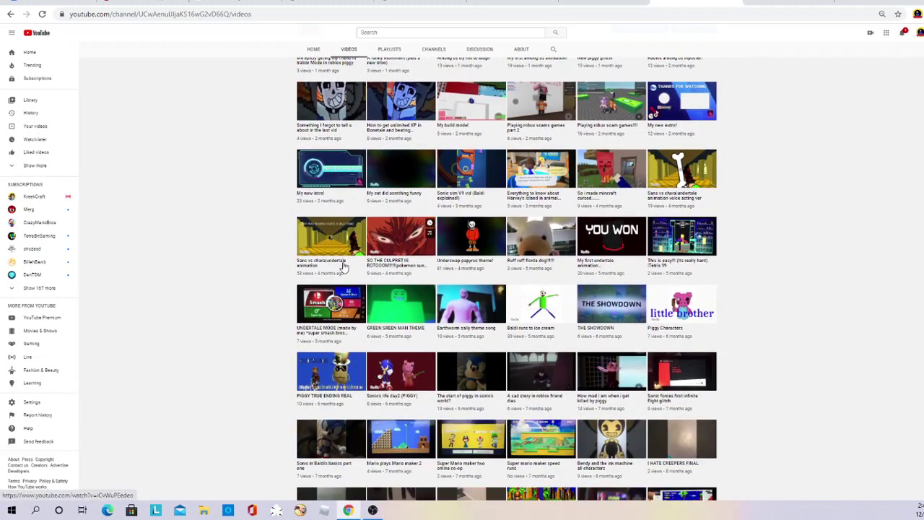